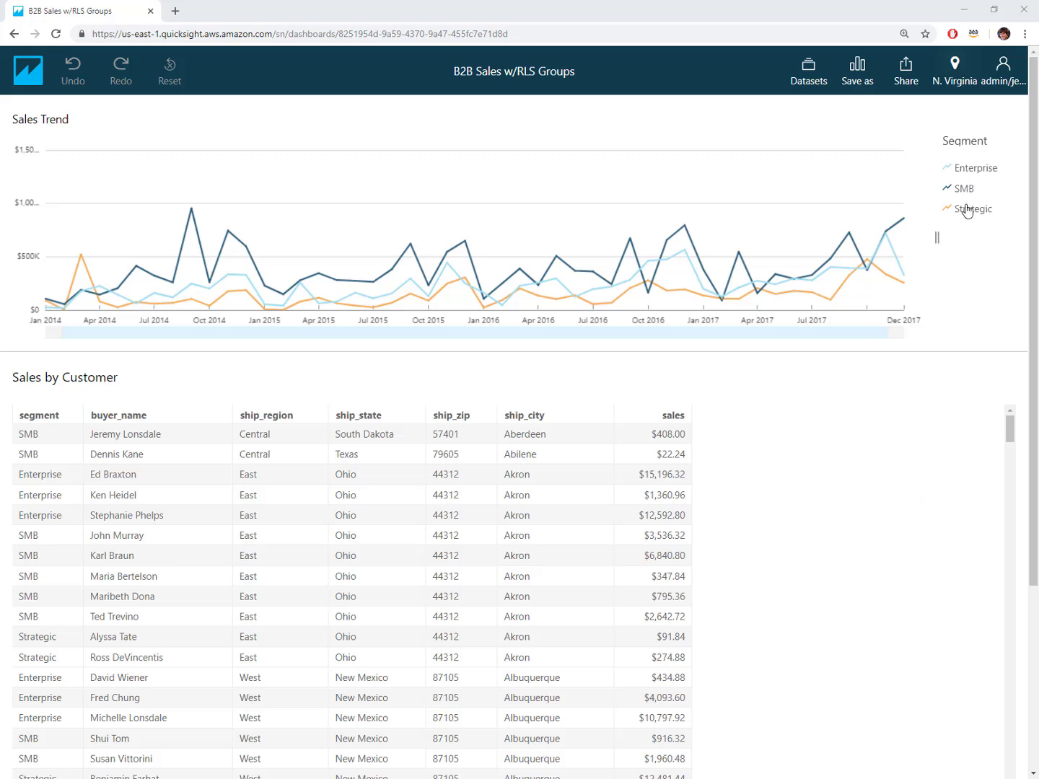
Look through the Sales Trend chart and the Sales by Customer table across all segments.
{"action": "scroll", "coordinate": [658, 573], "scroll_direction": "down", "scroll_amount": 1}
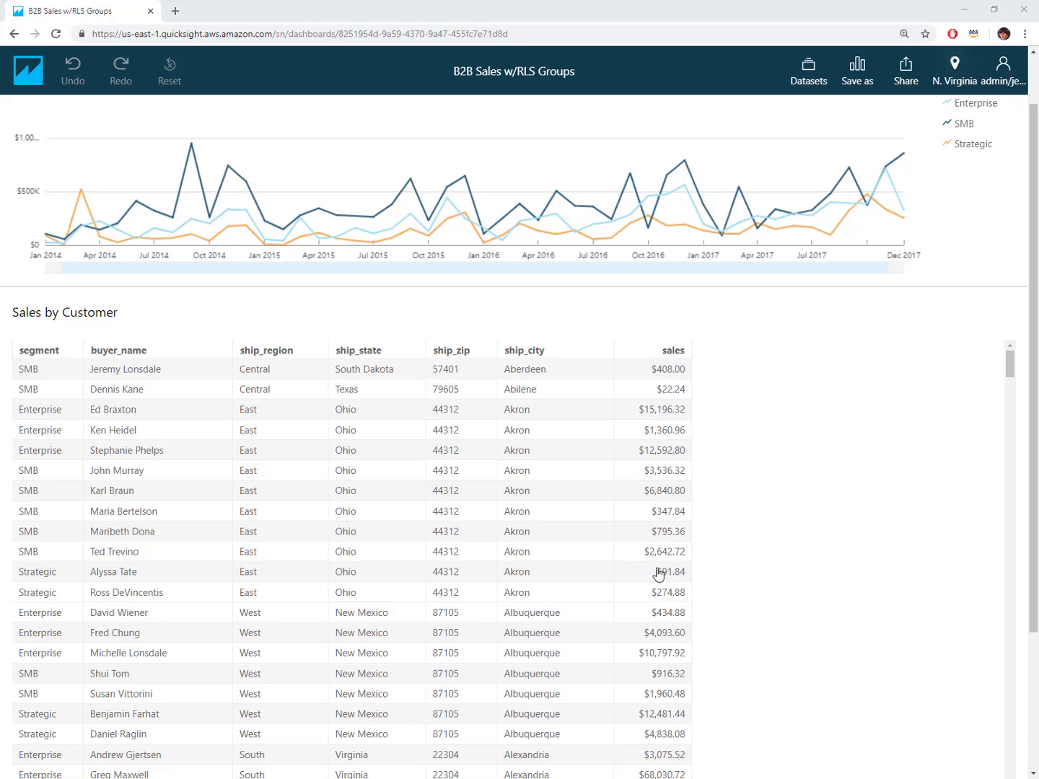
{"action": "scroll", "coordinate": [111, 480], "scroll_direction": "down", "scroll_amount": 2}
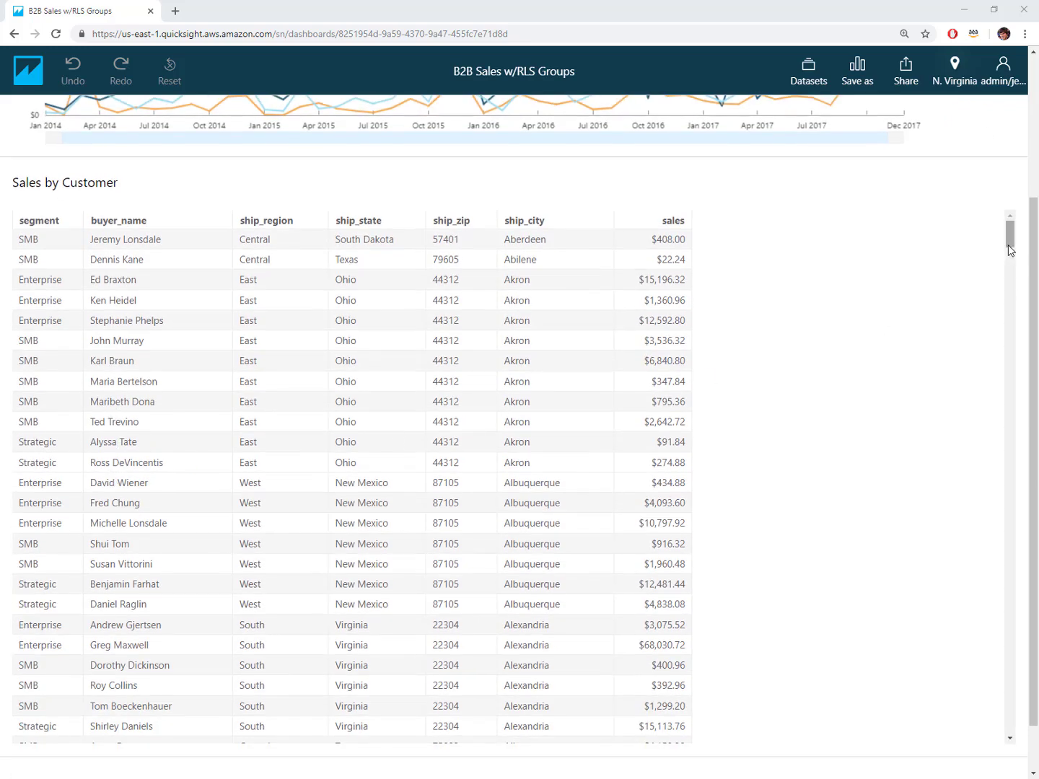
{"action": "left_click_drag", "start_coordinate": [1009, 249], "coordinate": [1009, 264]}
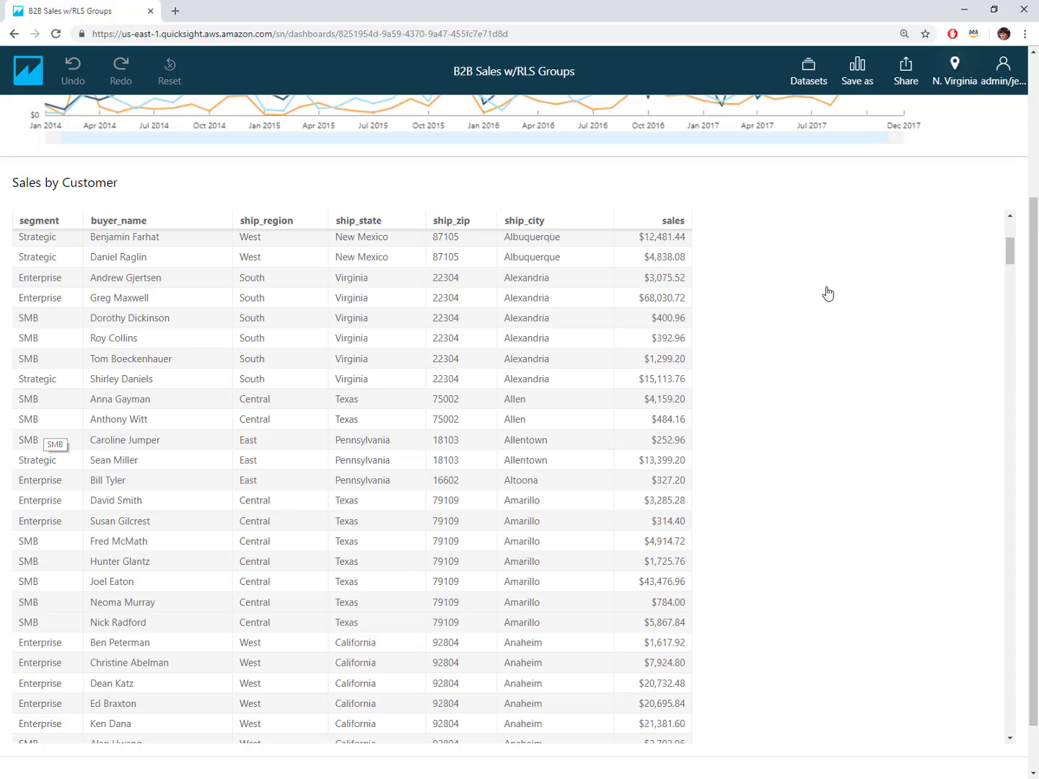
{"action": "left_click_drag", "start_coordinate": [1010, 250], "coordinate": [1017, 231]}
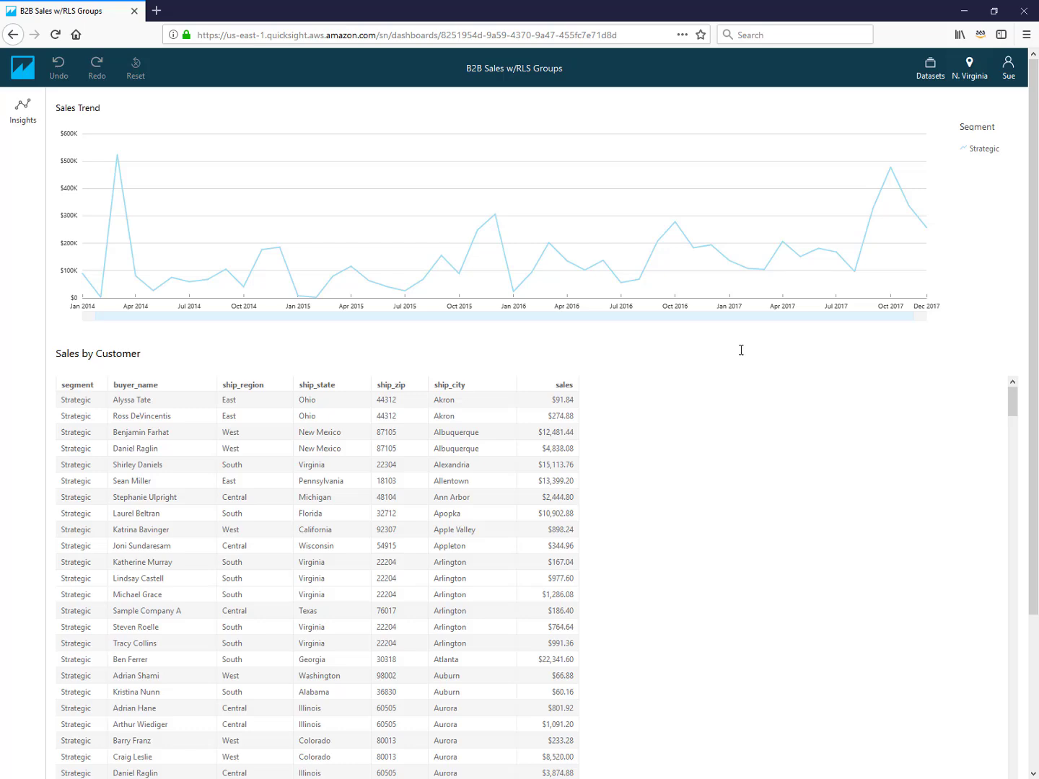
Enlarge the restricted reader's dashboard page to 120% and sign out of that QuickSight account.
{"action": "key", "text": "ctrl+plus"}
{"action": "key", "text": "ctrl+plus"}
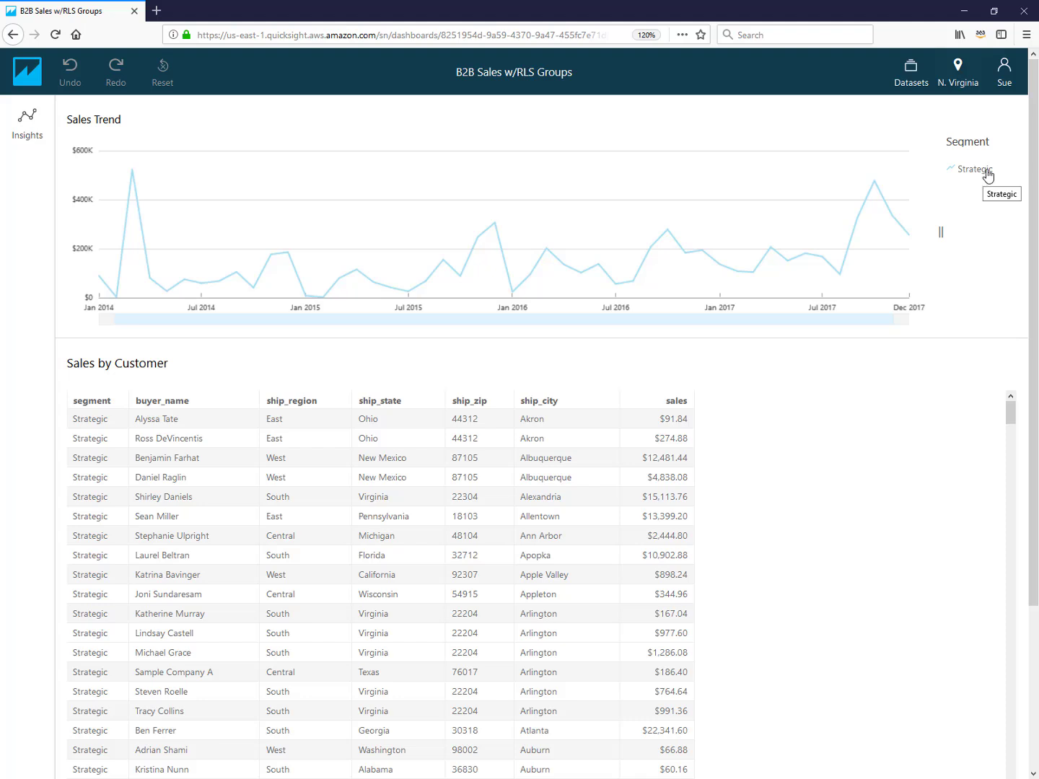
{"action": "left_click", "coordinate": [1002, 67]}
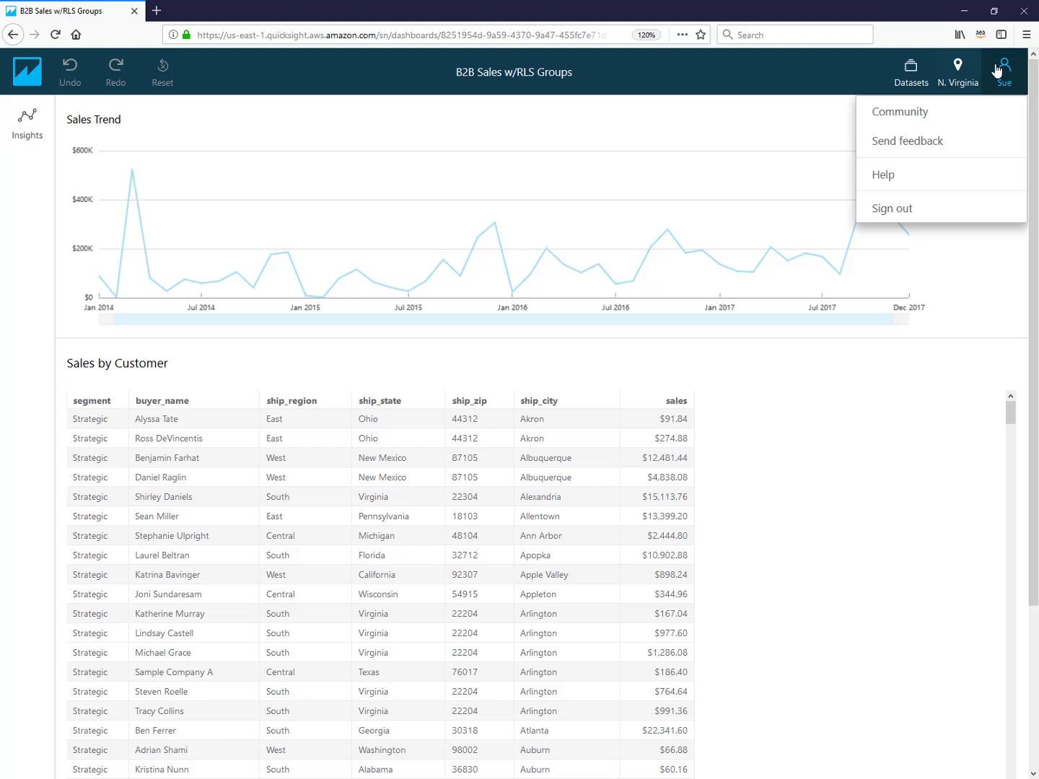
{"action": "left_click", "coordinate": [939, 208]}
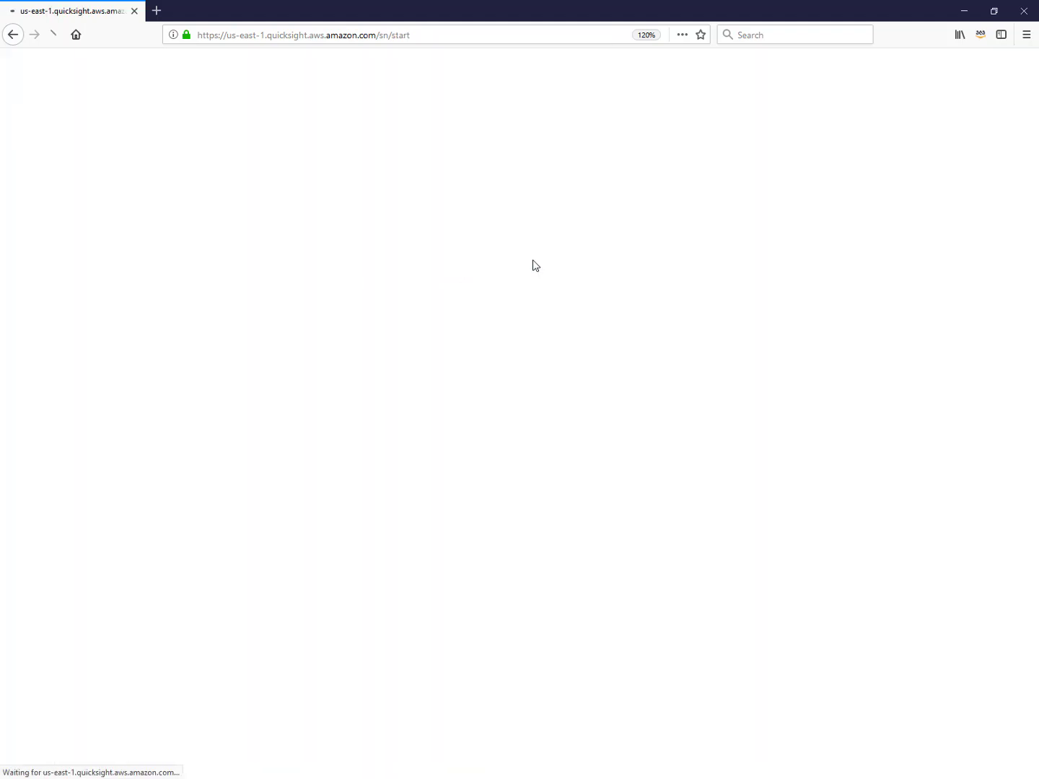
Sign in with another reader's username and account password, and open the B2B Sales w/RLS Groups dashboard.
{"action": "left_click", "coordinate": [446, 256]}
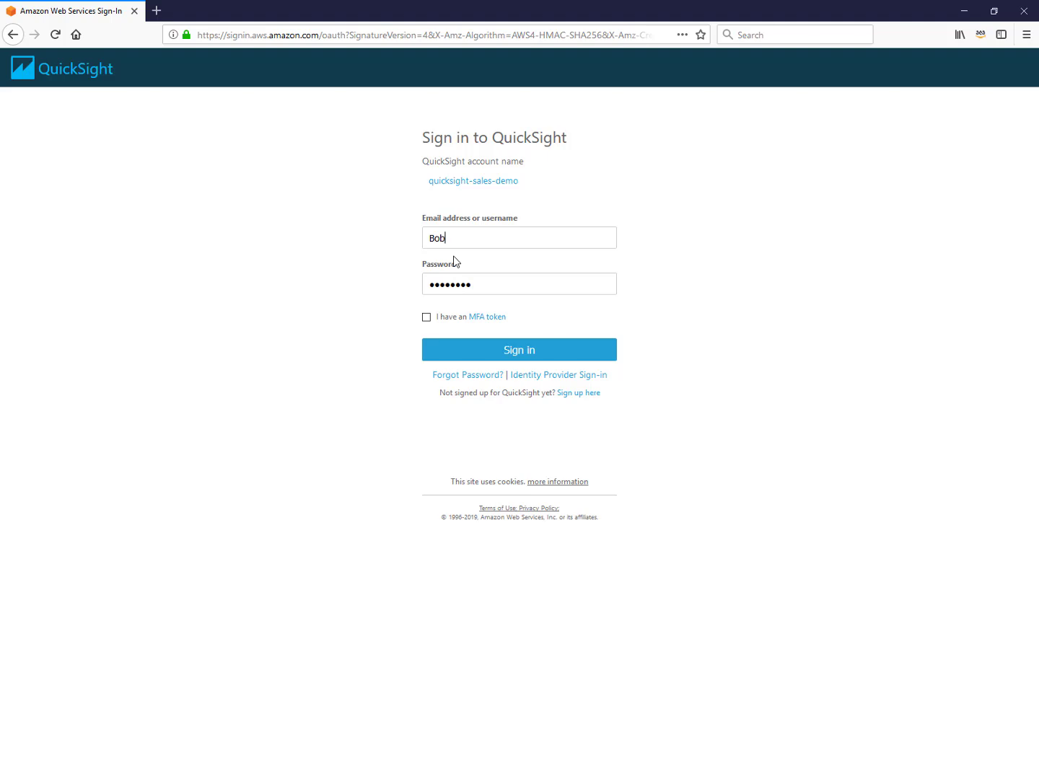
{"action": "left_click", "coordinate": [506, 355]}
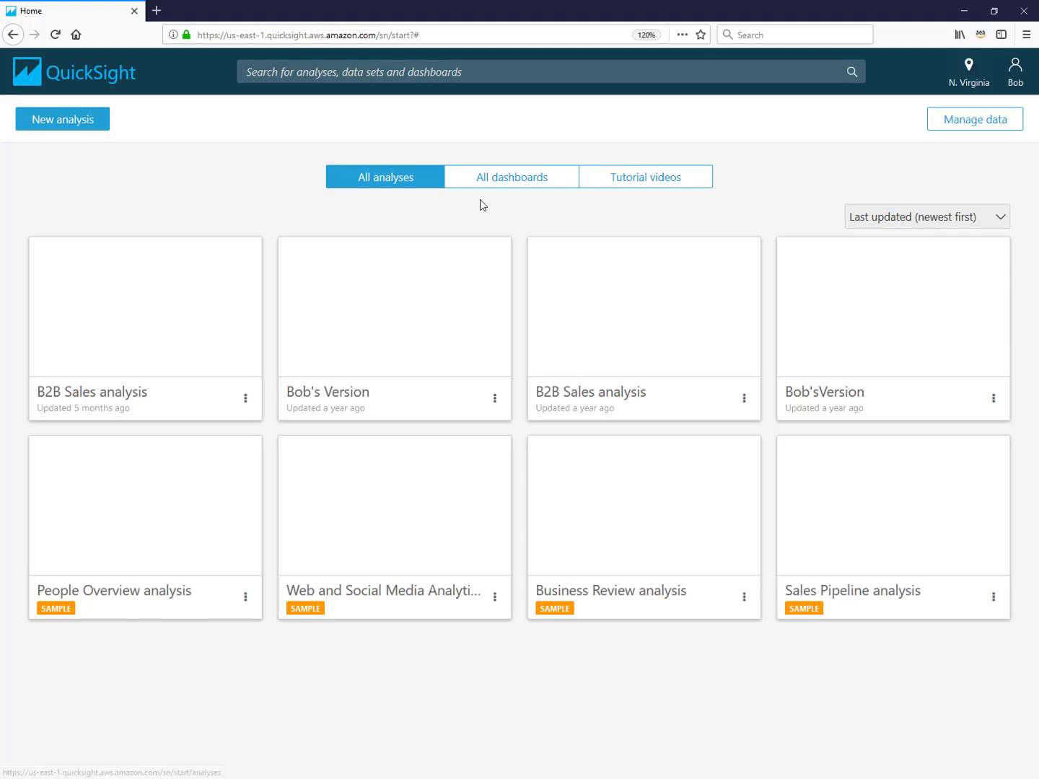
{"action": "left_click", "coordinate": [489, 185]}
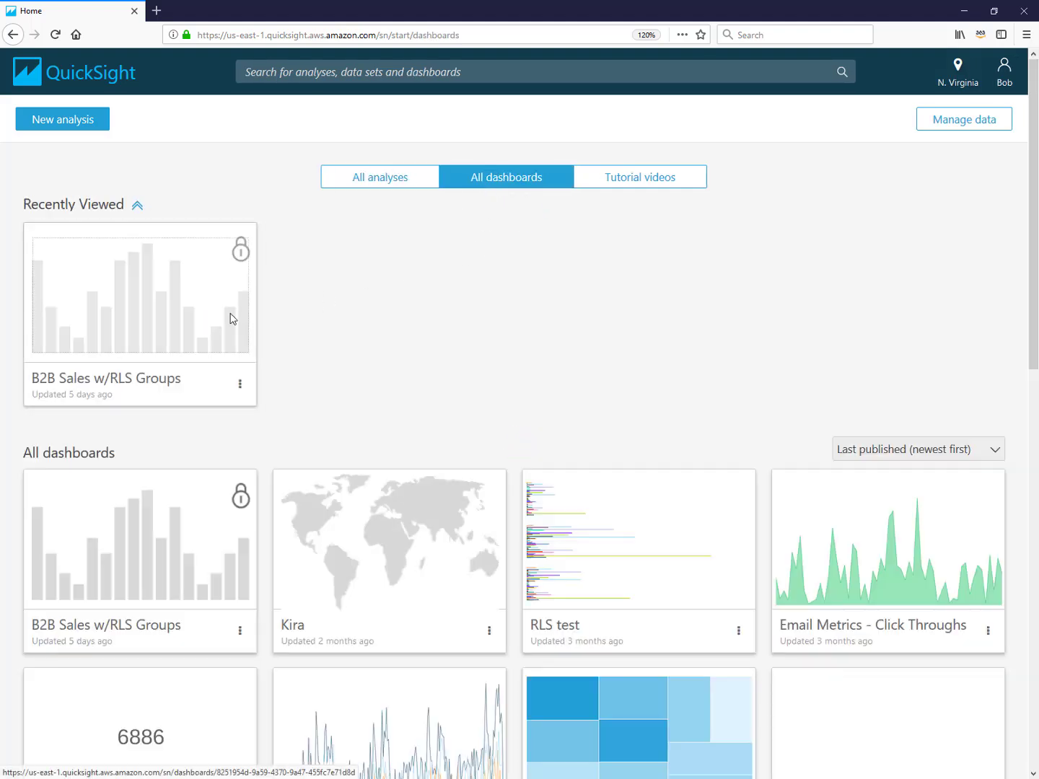
{"action": "left_click", "coordinate": [229, 316]}
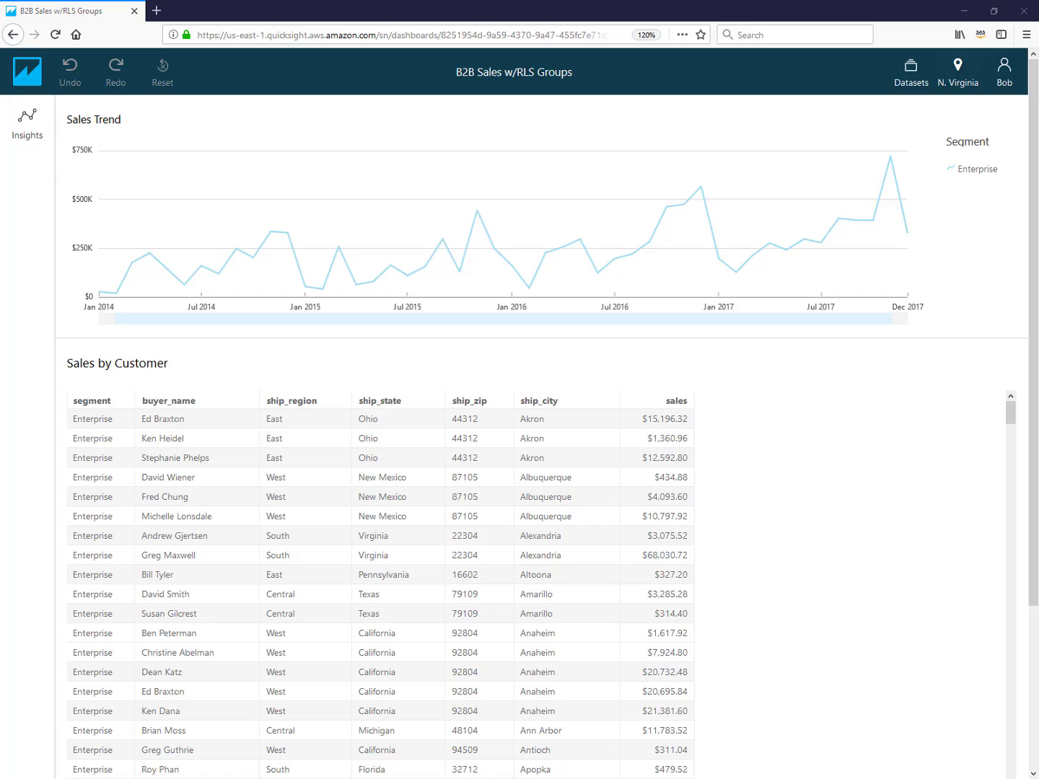
Switch to the User-Security workbook in Excel, maximize its window and enlarge the sheet to 150%.
{"action": "left_click_drag", "start_coordinate": [436, 222], "coordinate": [322, 199]}
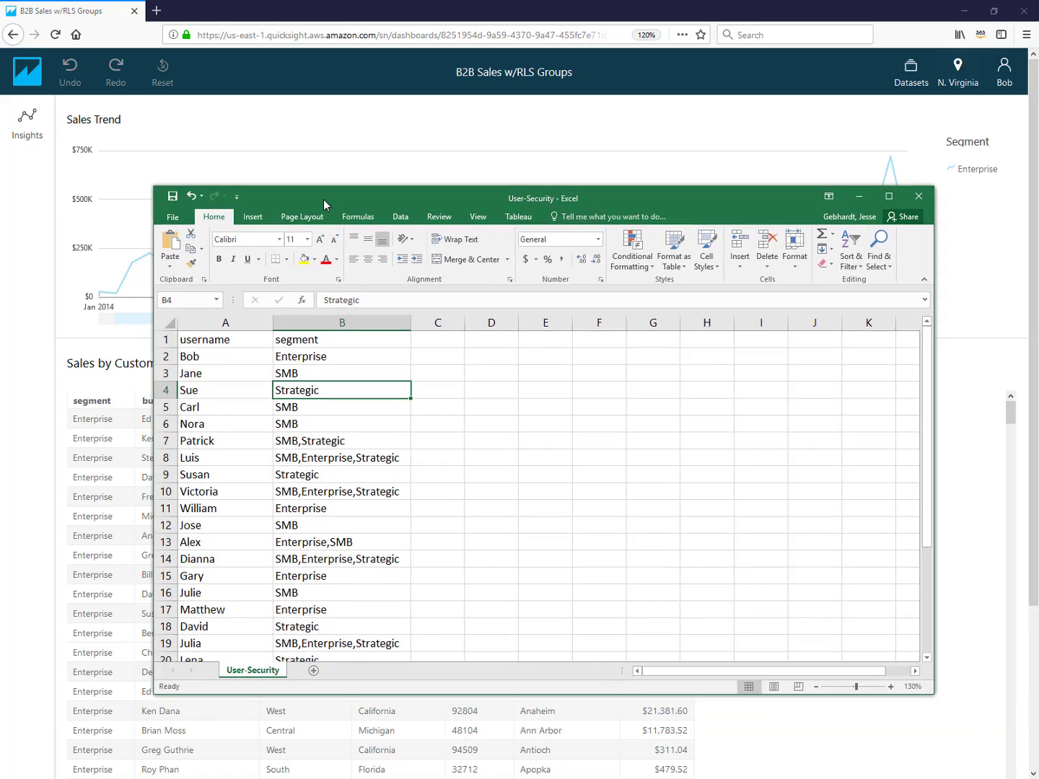
{"action": "double_click", "coordinate": [323, 199]}
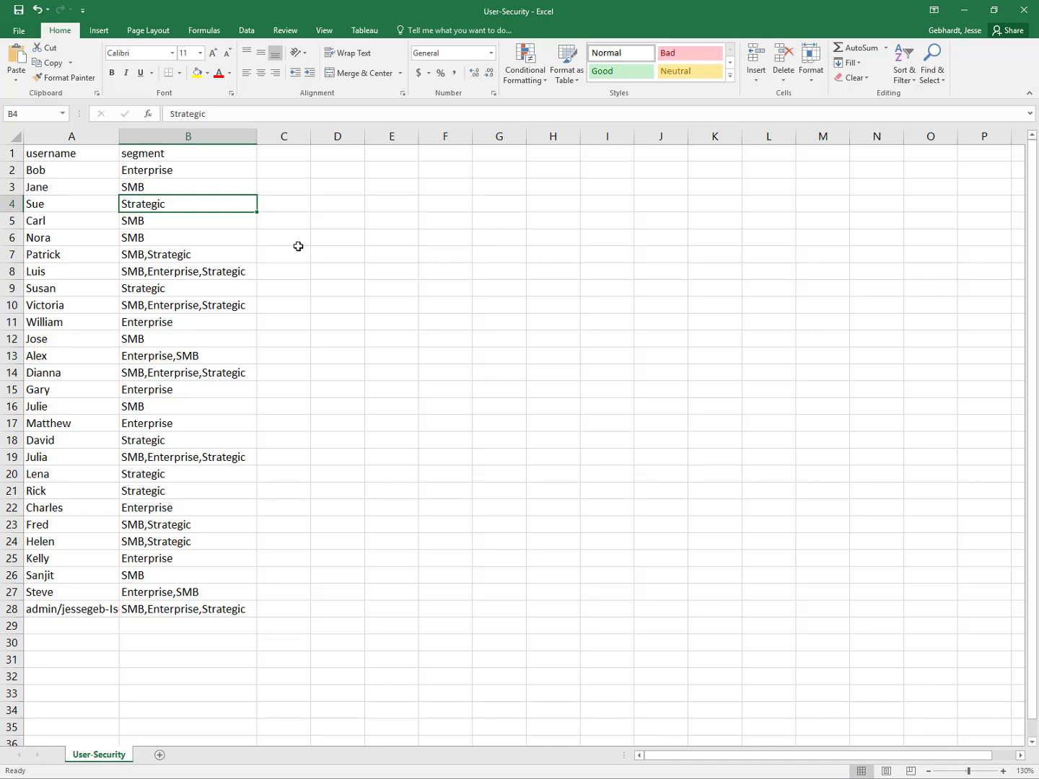
{"action": "left_click", "coordinate": [1002, 769]}
{"action": "left_click", "coordinate": [1002, 770]}
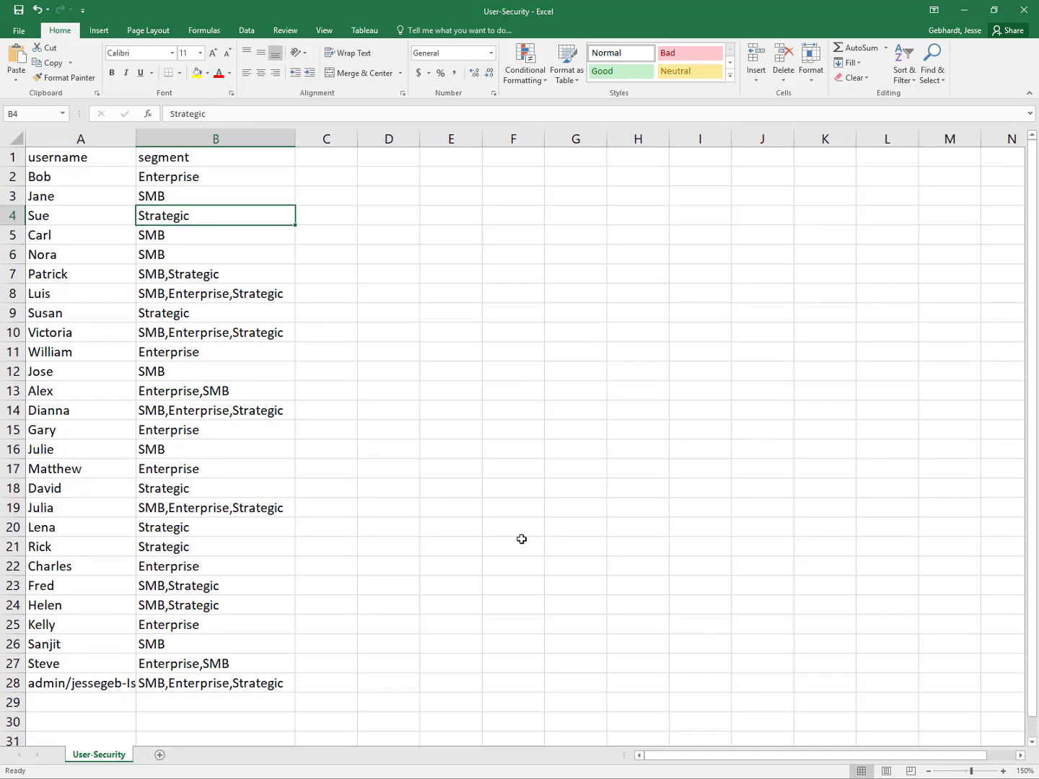
Examine the username column and the segment column of the User-Security sheet.
{"action": "left_click", "coordinate": [324, 159]}
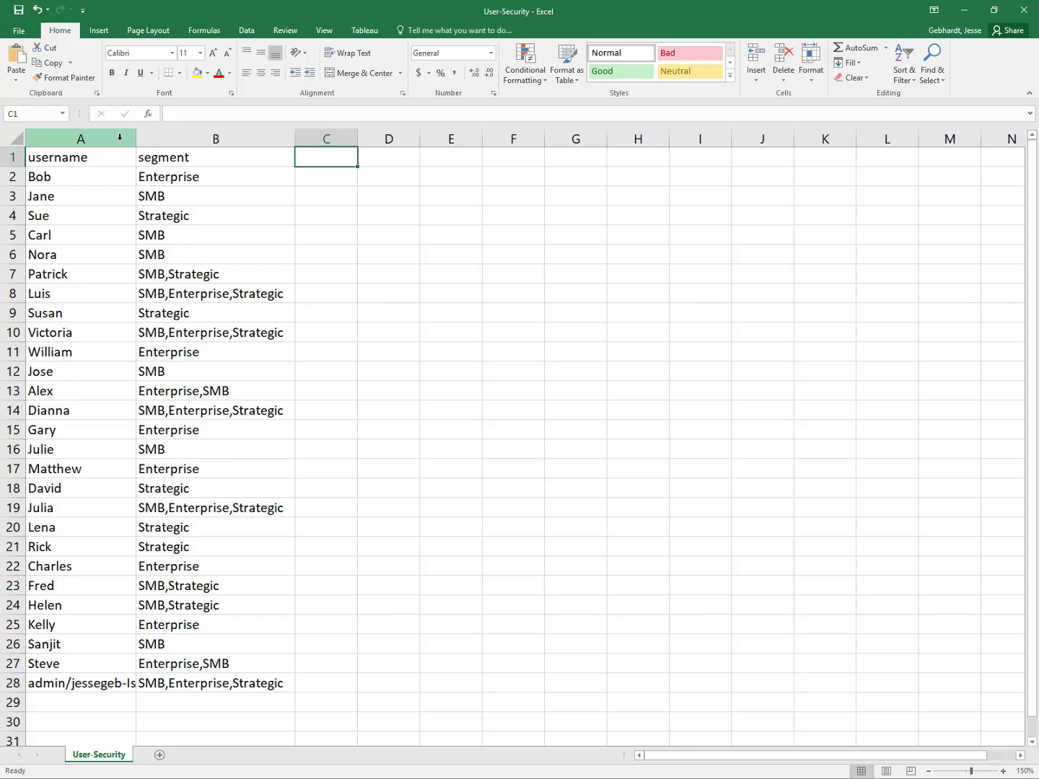
{"action": "left_click", "coordinate": [120, 137]}
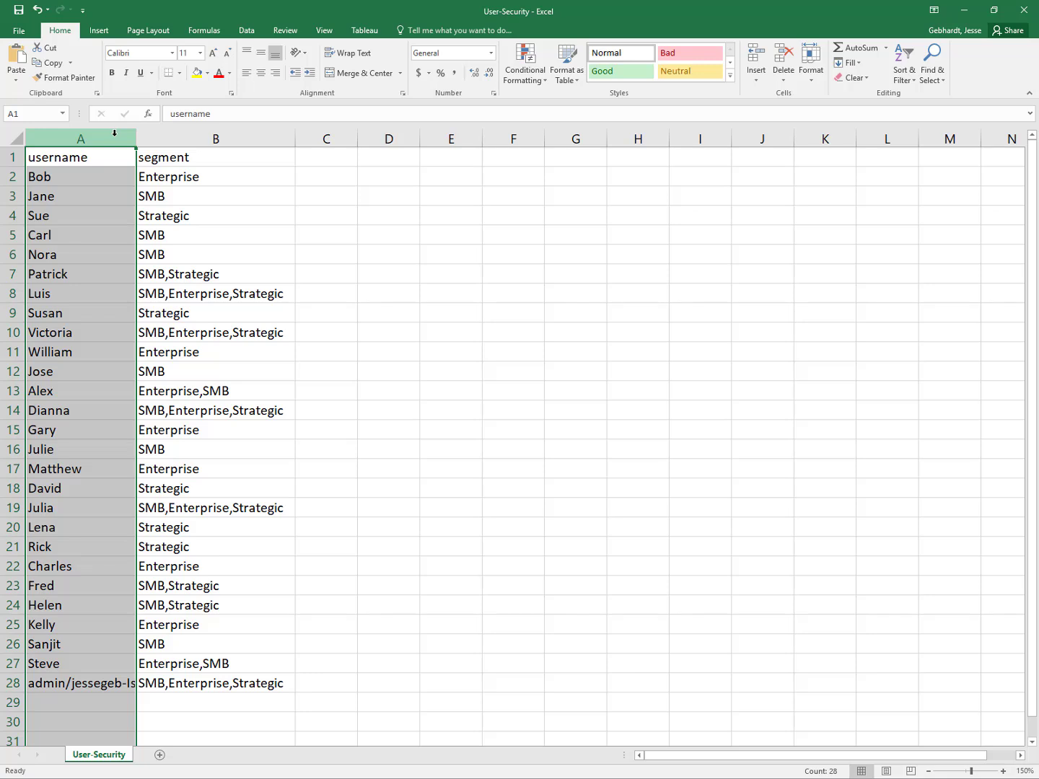
{"action": "left_click", "coordinate": [168, 138]}
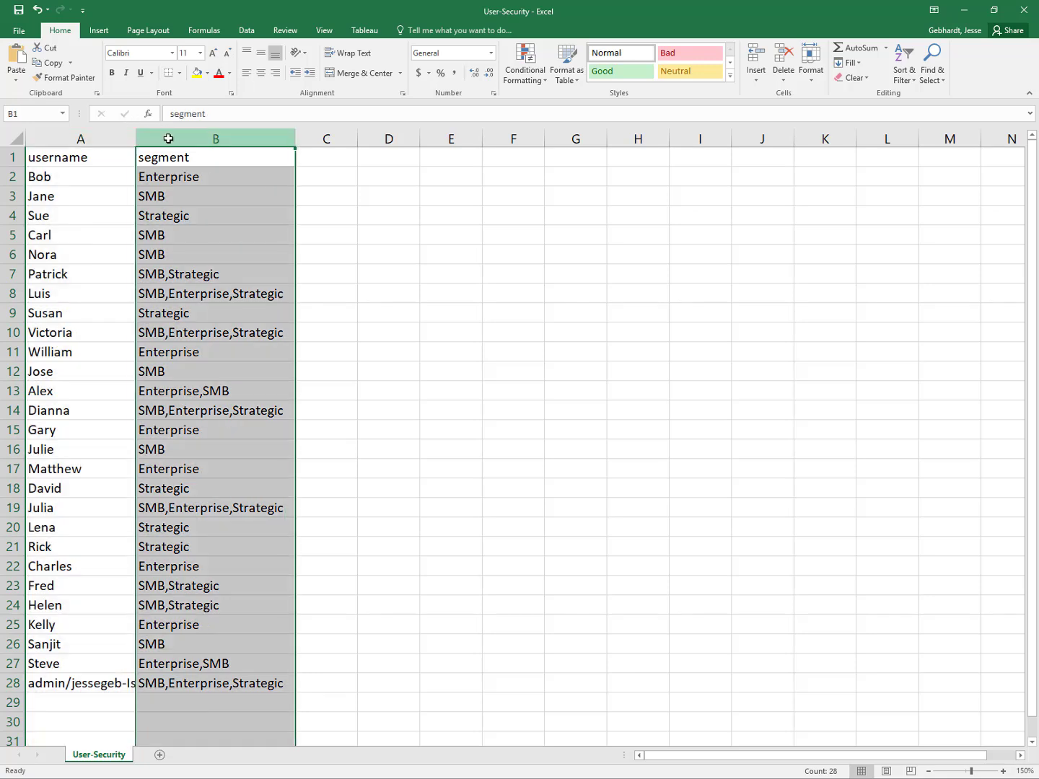
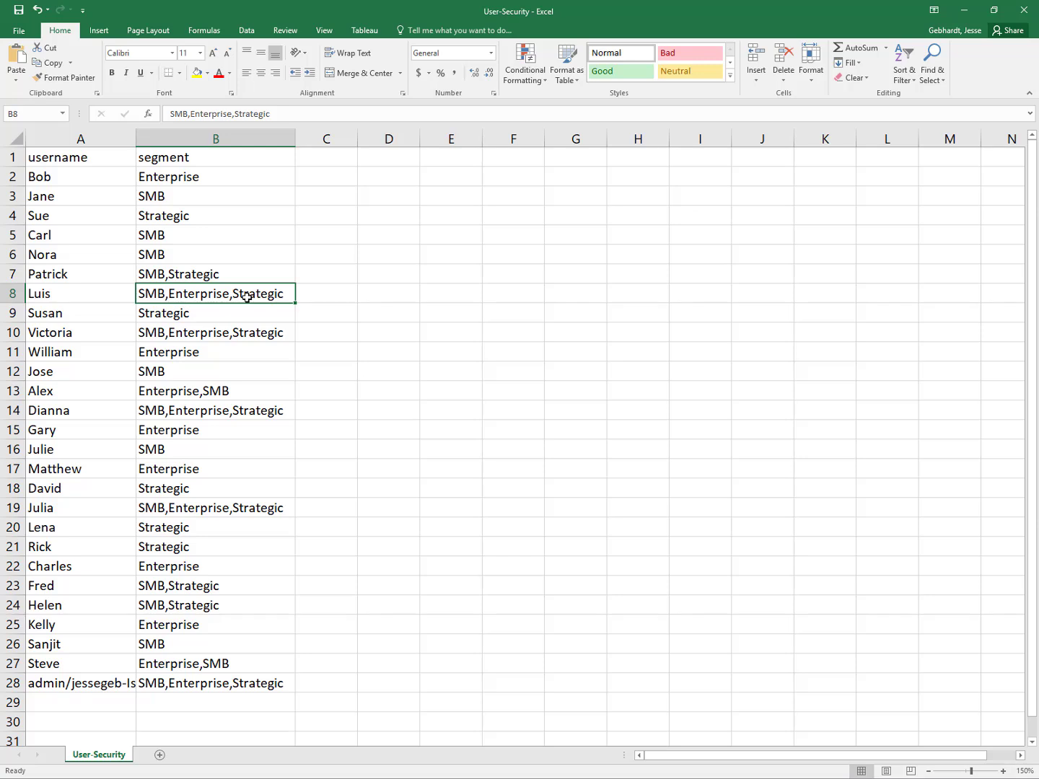
Insert a new row 9 and fill it with the username from row 8 and the segment Enterprise.
{"action": "right_click", "coordinate": [10, 315]}
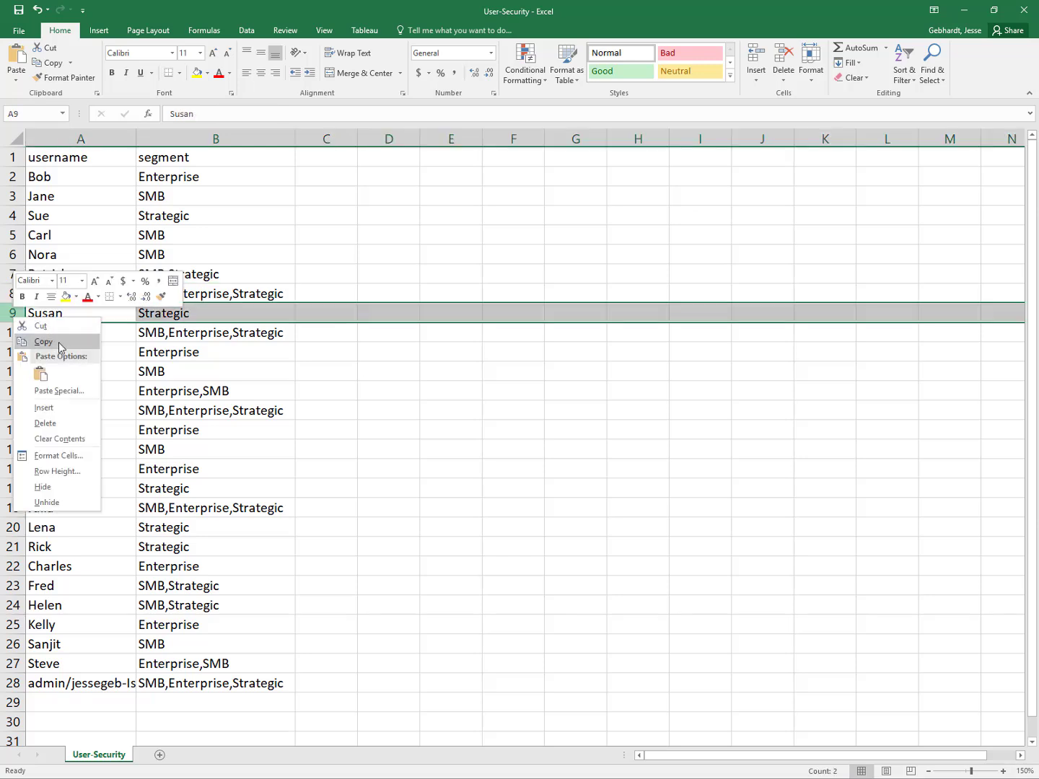
{"action": "left_click", "coordinate": [45, 407]}
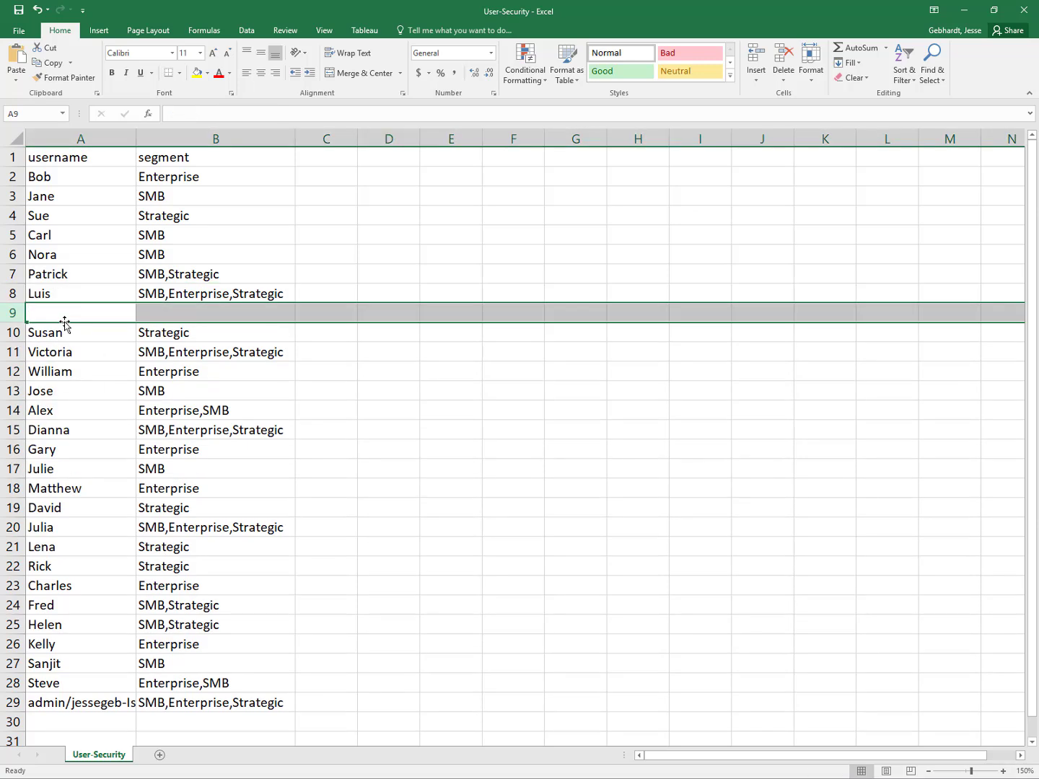
{"action": "left_click", "coordinate": [65, 315]}
{"action": "type", "text": "Kui"}
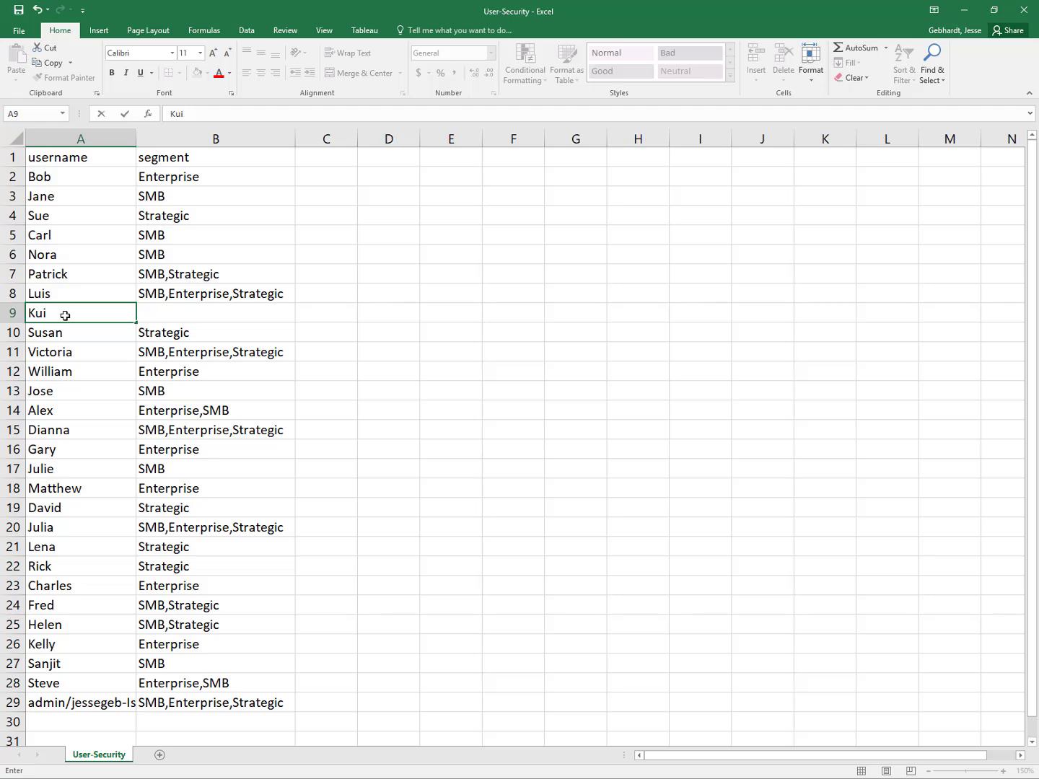
{"action": "key", "text": "BackSpace"}
{"action": "key", "text": "BackSpace"}
{"action": "key", "text": "BackSpace"}
{"action": "type", "text": "Lio"}
{"action": "key", "text": "BackSpace"}
{"action": "key", "text": "BackSpace"}
{"action": "type", "text": "u"}
{"action": "key", "text": "Tab"}
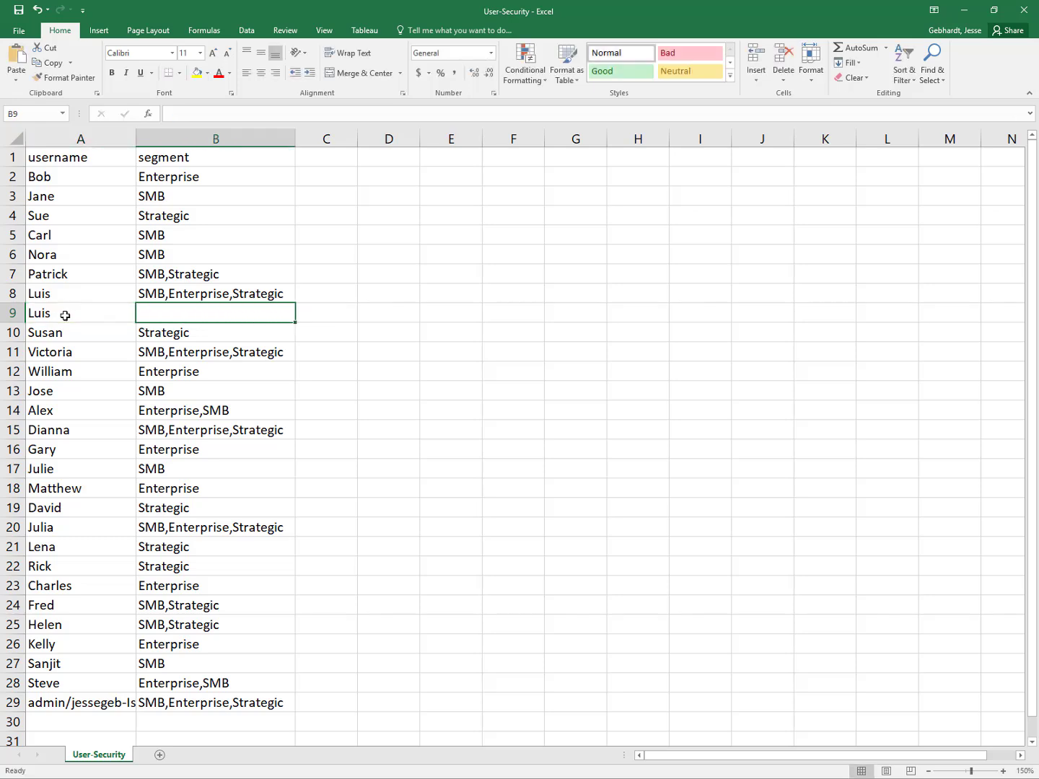
{"action": "type", "text": "Enterprise"}
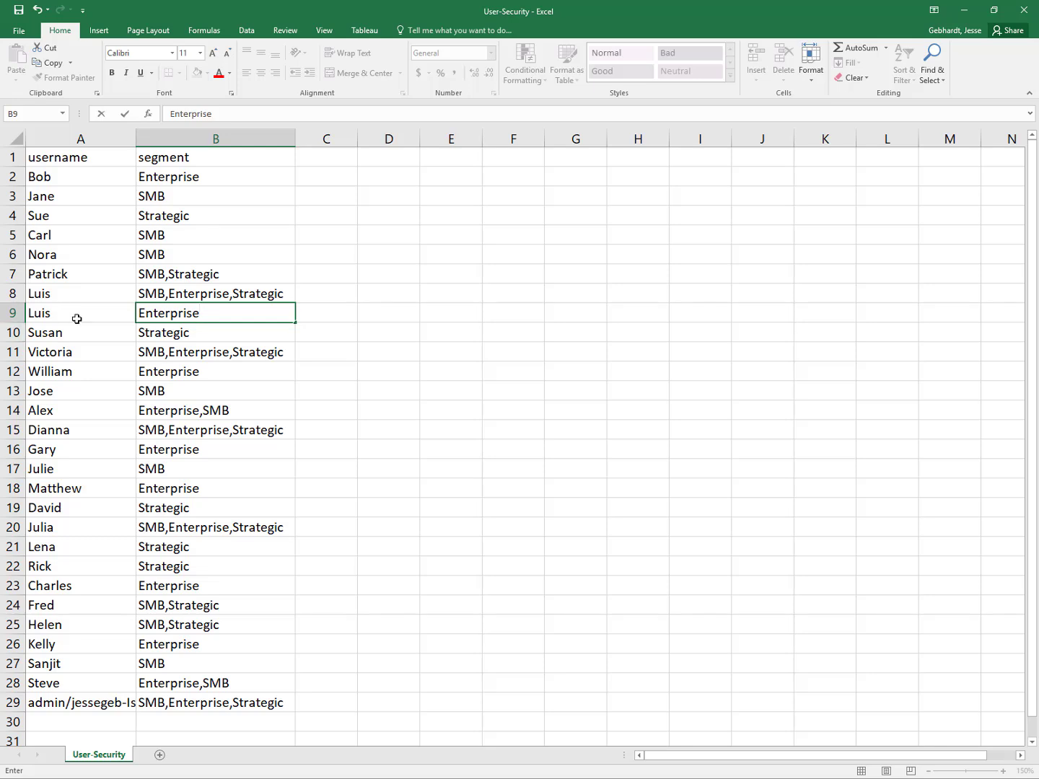
Reduce the segment entry in B8 to SMB only.
{"action": "left_click", "coordinate": [182, 291]}
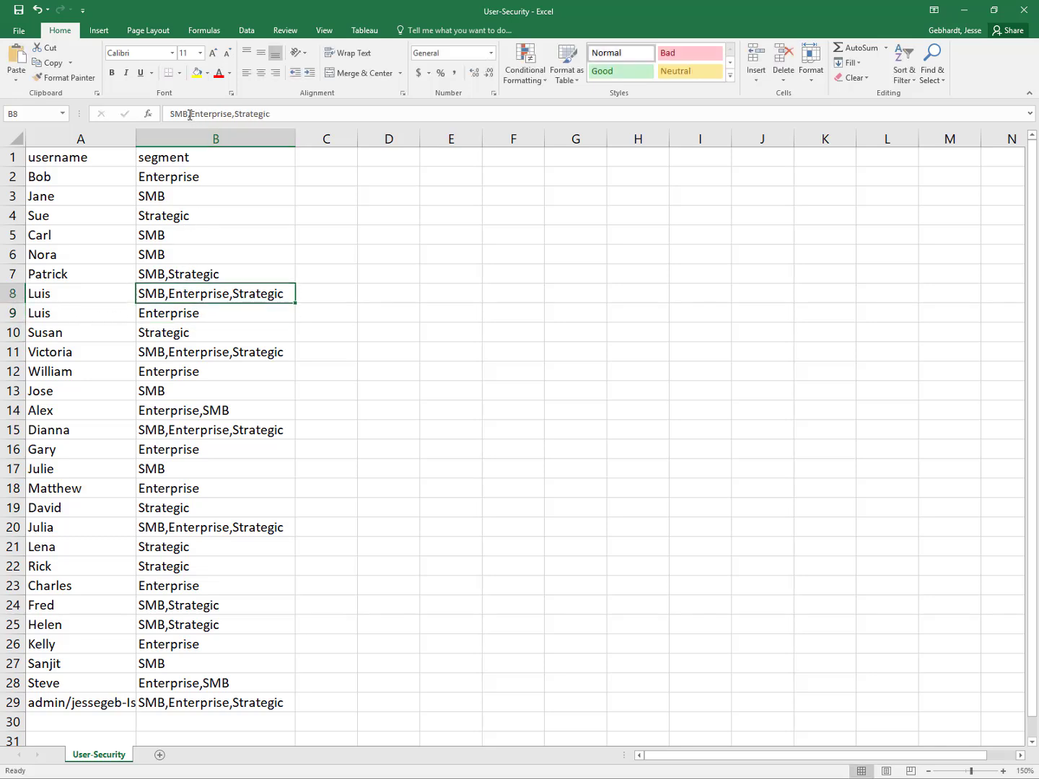
{"action": "left_click_drag", "start_coordinate": [189, 114], "coordinate": [327, 121]}
{"action": "key", "text": "Delete"}
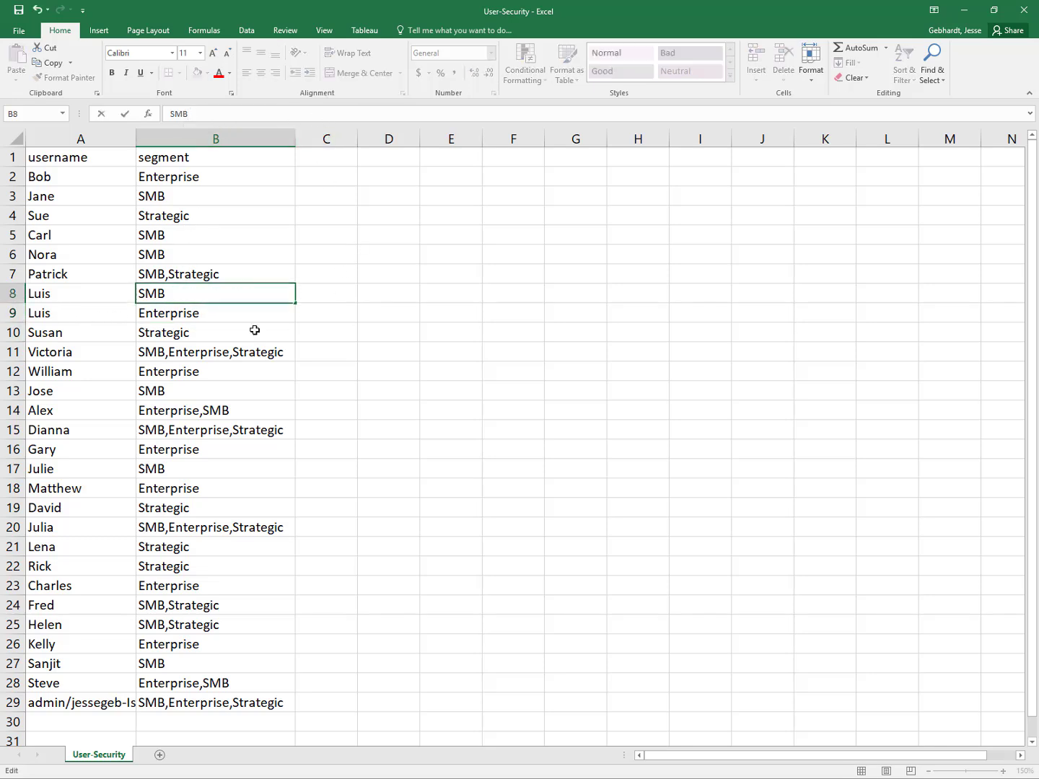
{"action": "key", "text": "Return"}
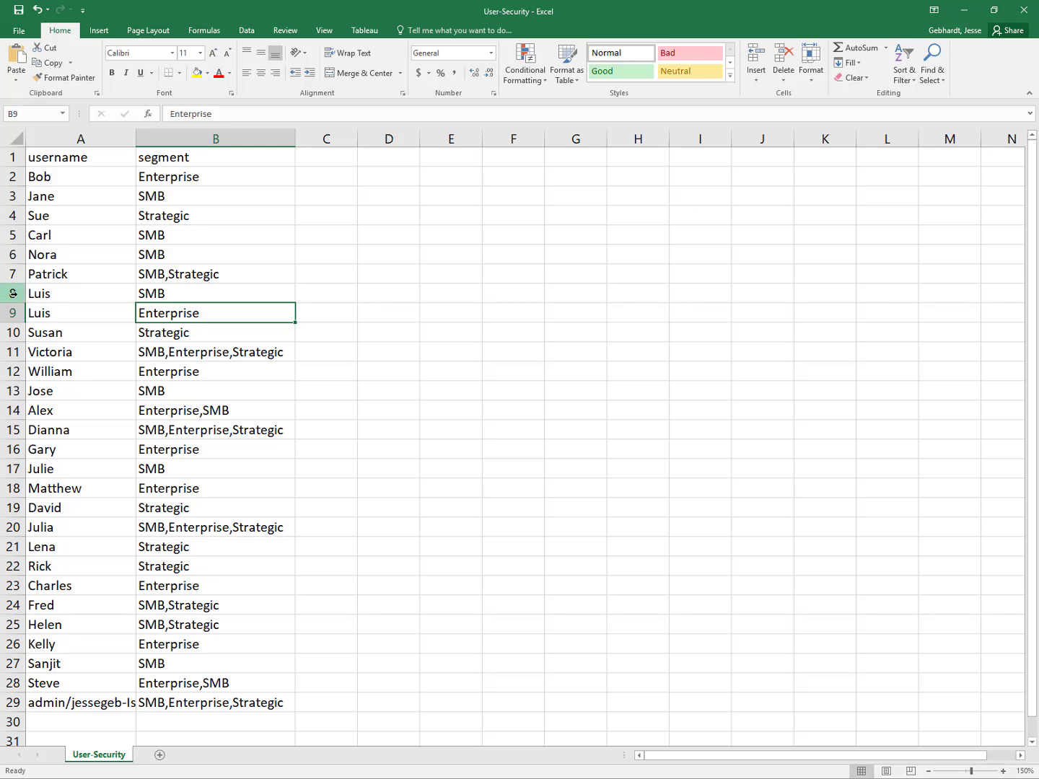
Compare the one-segment-per-row rules in rows 8 and 9 with the comma-separated segment list in B11.
{"action": "left_click_drag", "start_coordinate": [13, 293], "coordinate": [13, 312]}
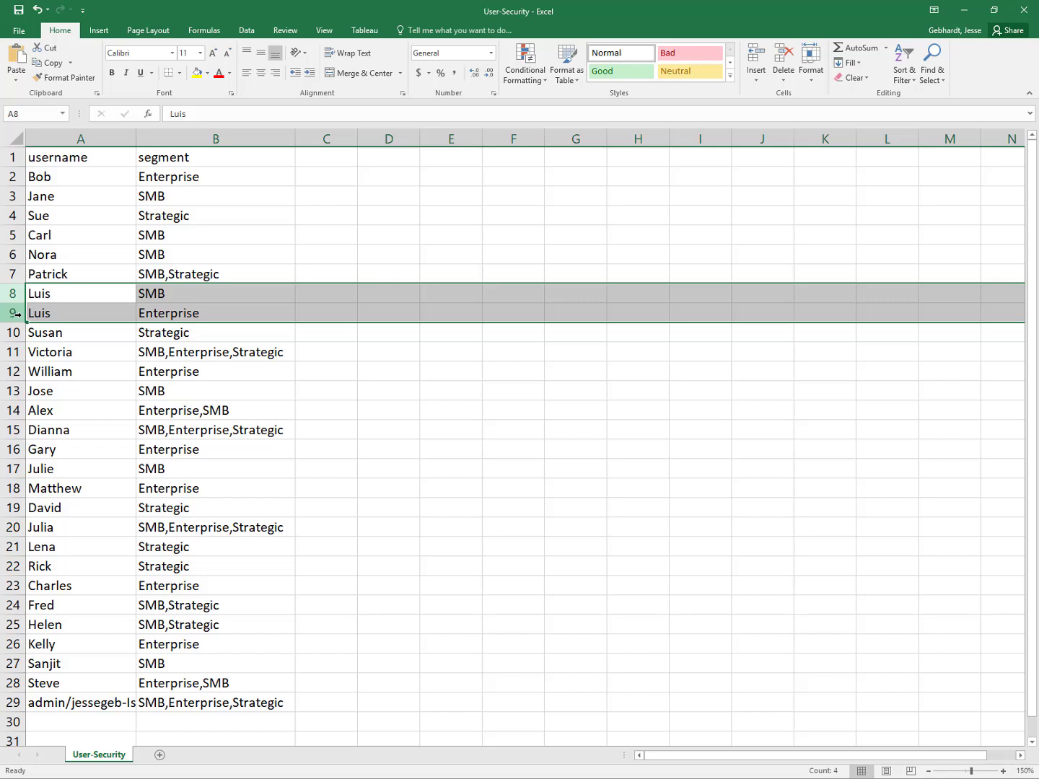
{"action": "left_click", "coordinate": [335, 155]}
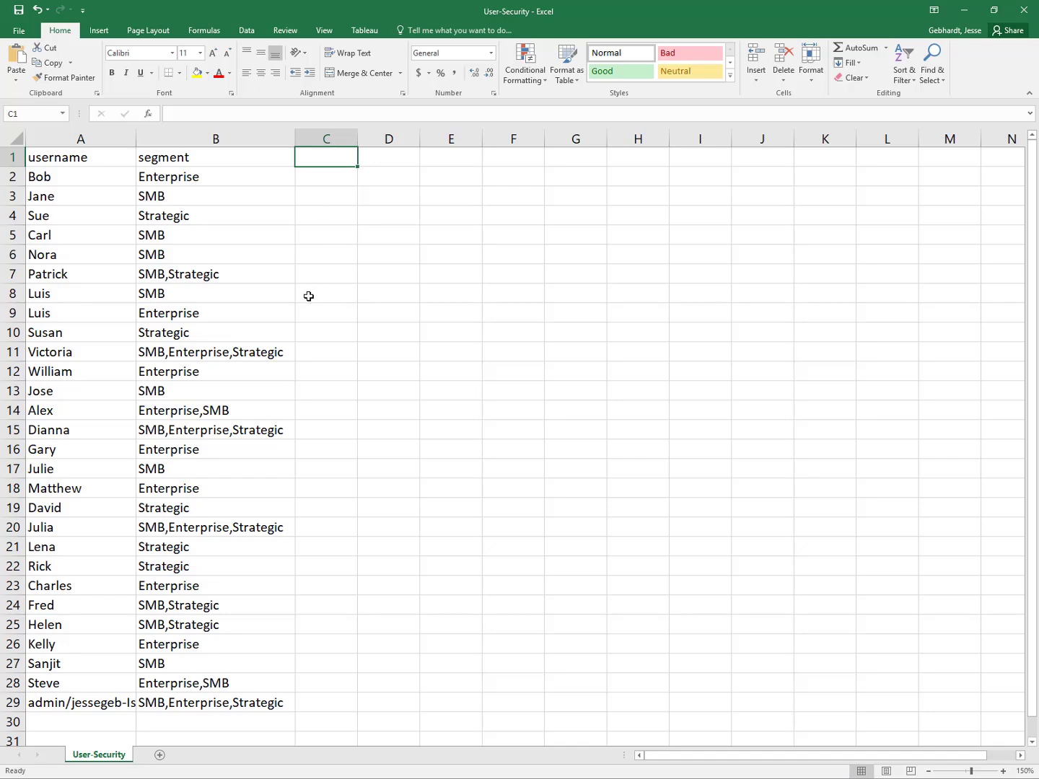
{"action": "scroll", "coordinate": [308, 296], "scroll_direction": "down", "scroll_amount": 2}
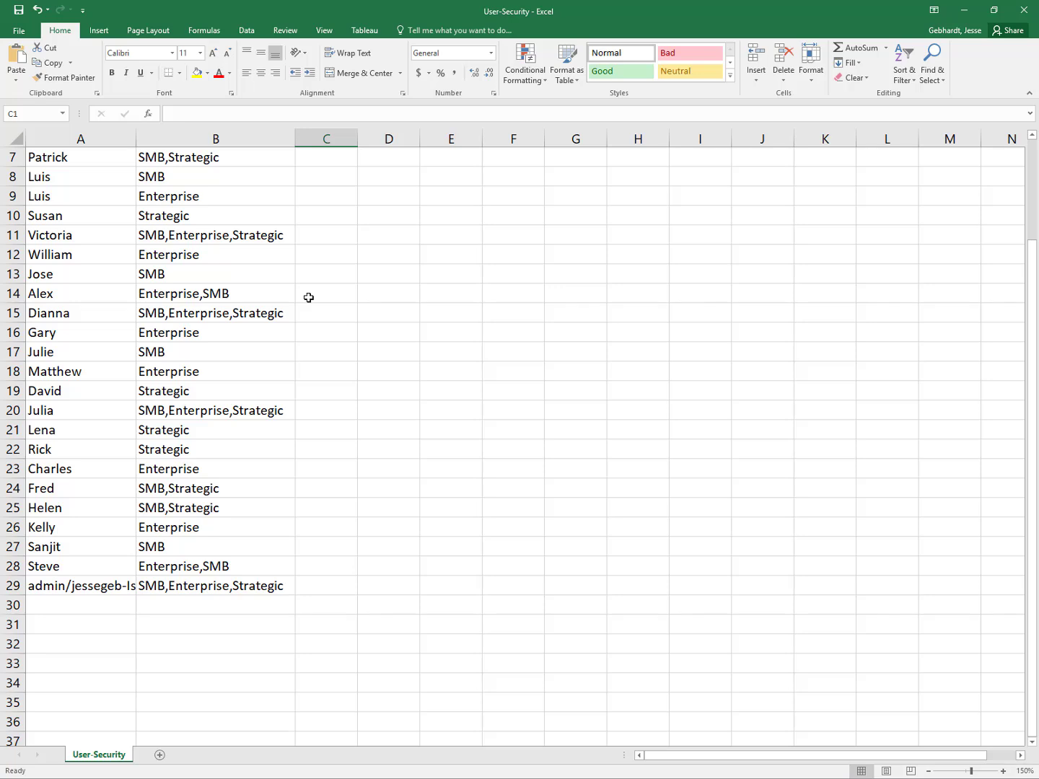
{"action": "left_click", "coordinate": [180, 240]}
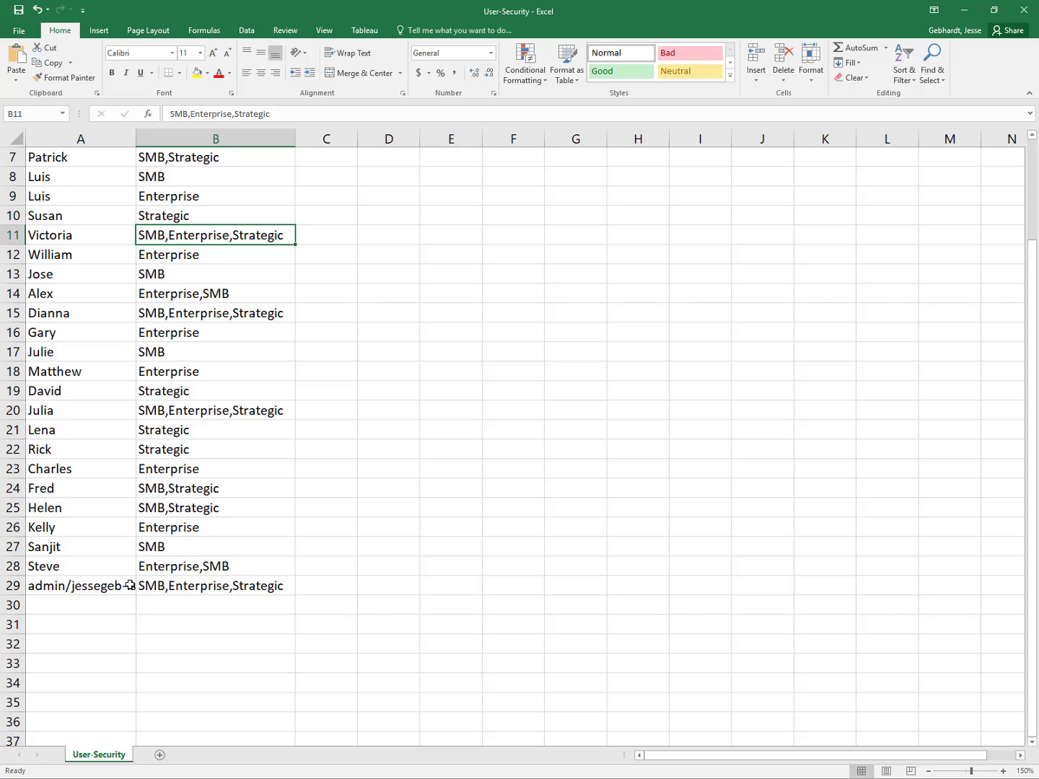
Add a new username in A30 beneath the last entry, leaving its segment cell blank.
{"action": "left_click", "coordinate": [80, 607]}
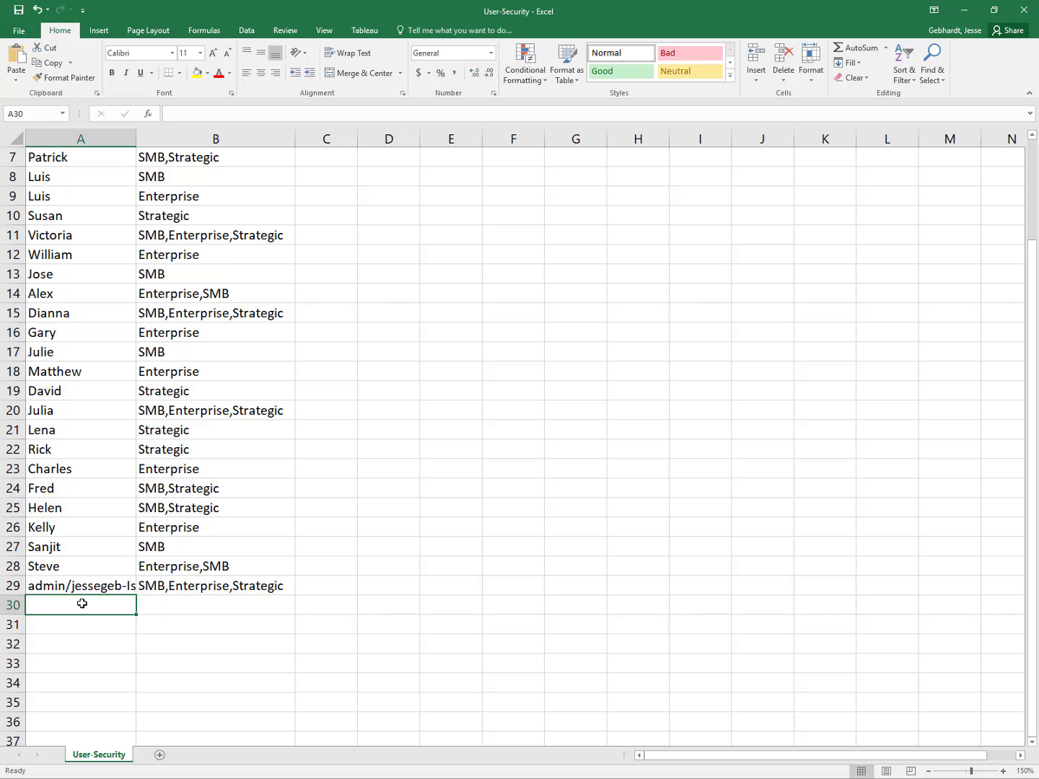
{"action": "type", "text": "Joe"}
{"action": "key", "text": "Tab"}
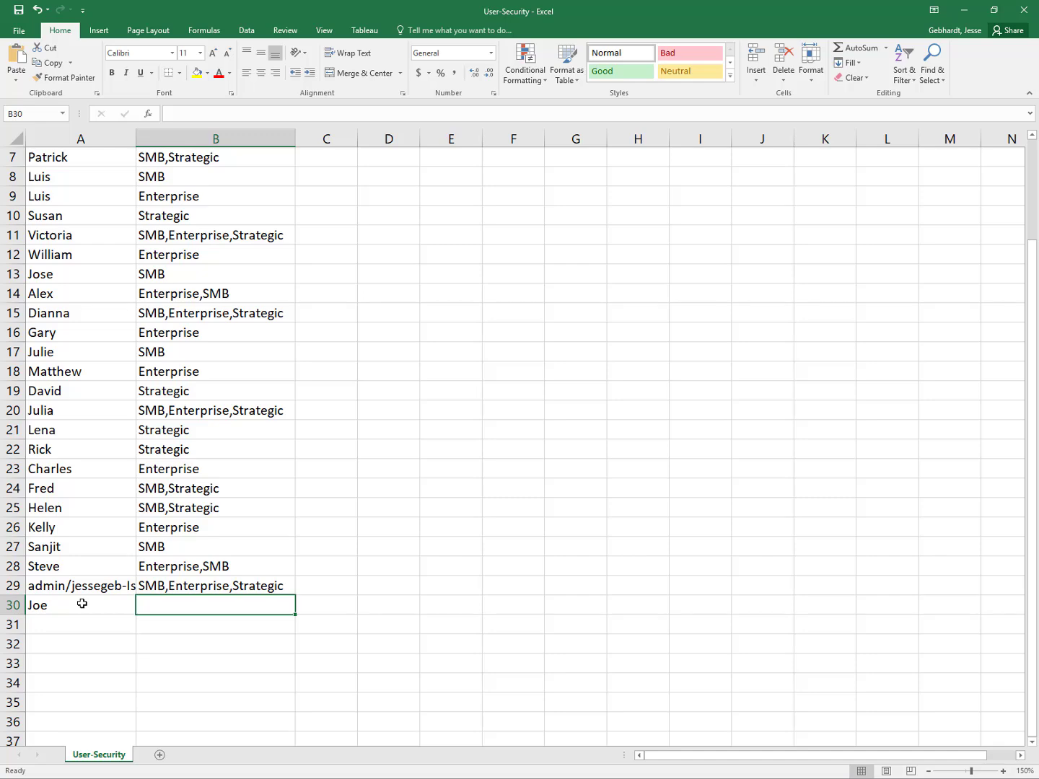
Review the username and segment rule in row 21.
{"action": "scroll", "coordinate": [102, 597], "scroll_direction": "up", "scroll_amount": 2}
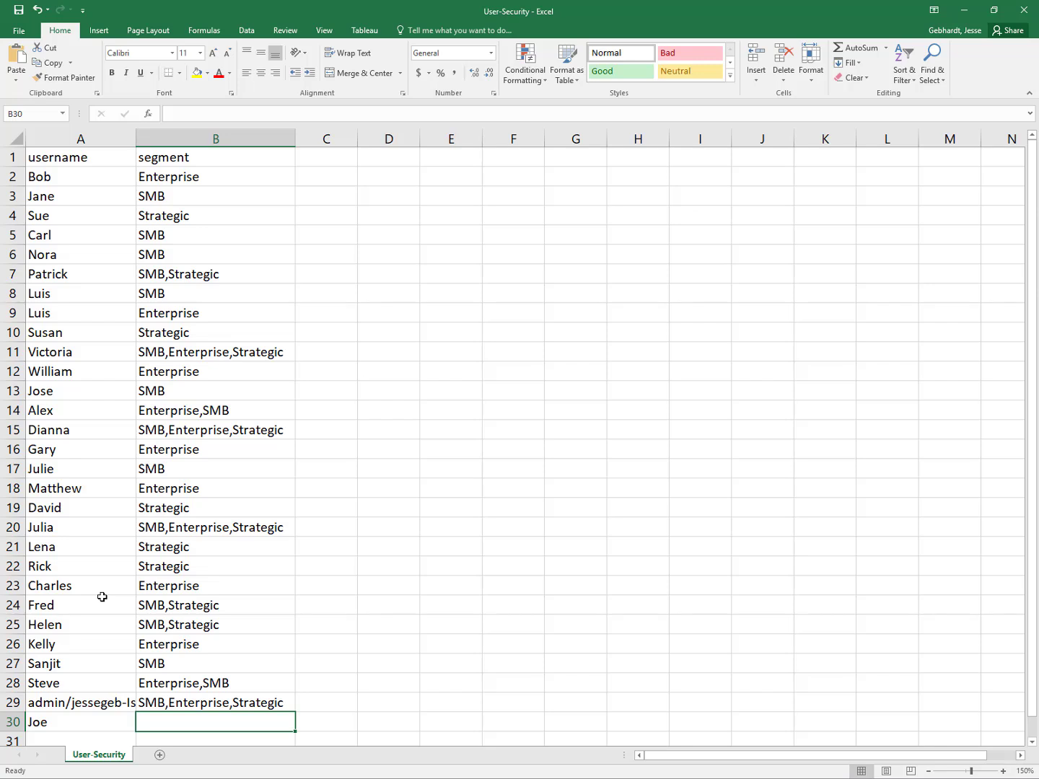
{"action": "left_click_drag", "start_coordinate": [82, 547], "coordinate": [162, 546]}
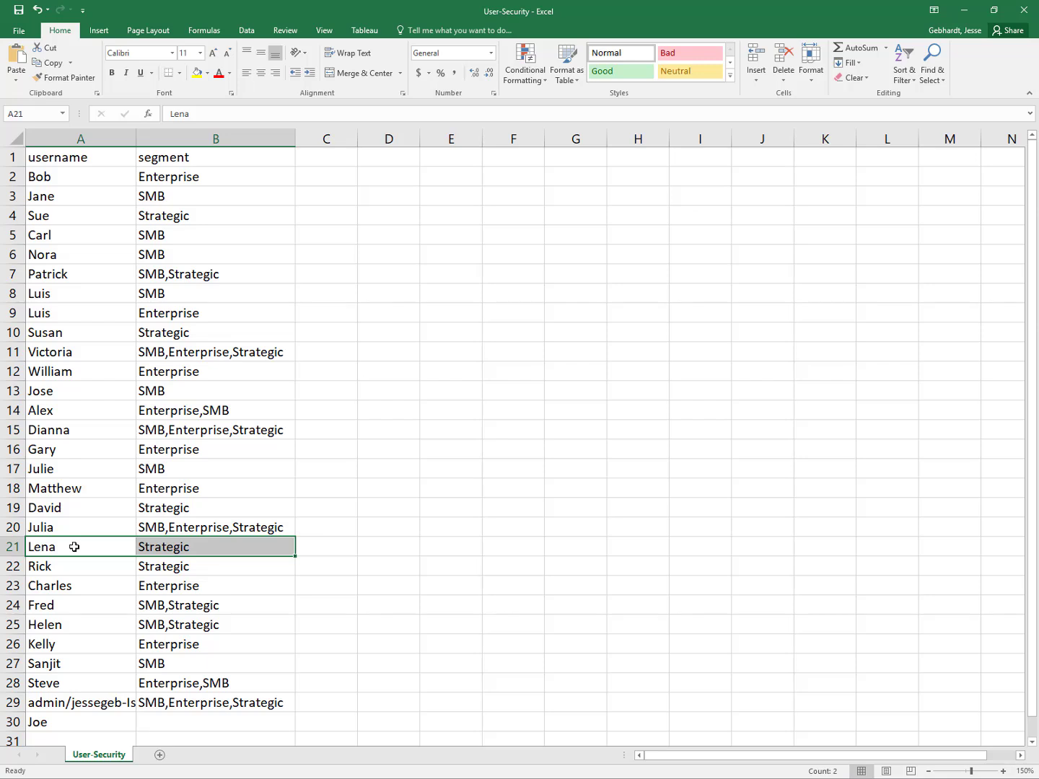
{"action": "left_click", "coordinate": [74, 547]}
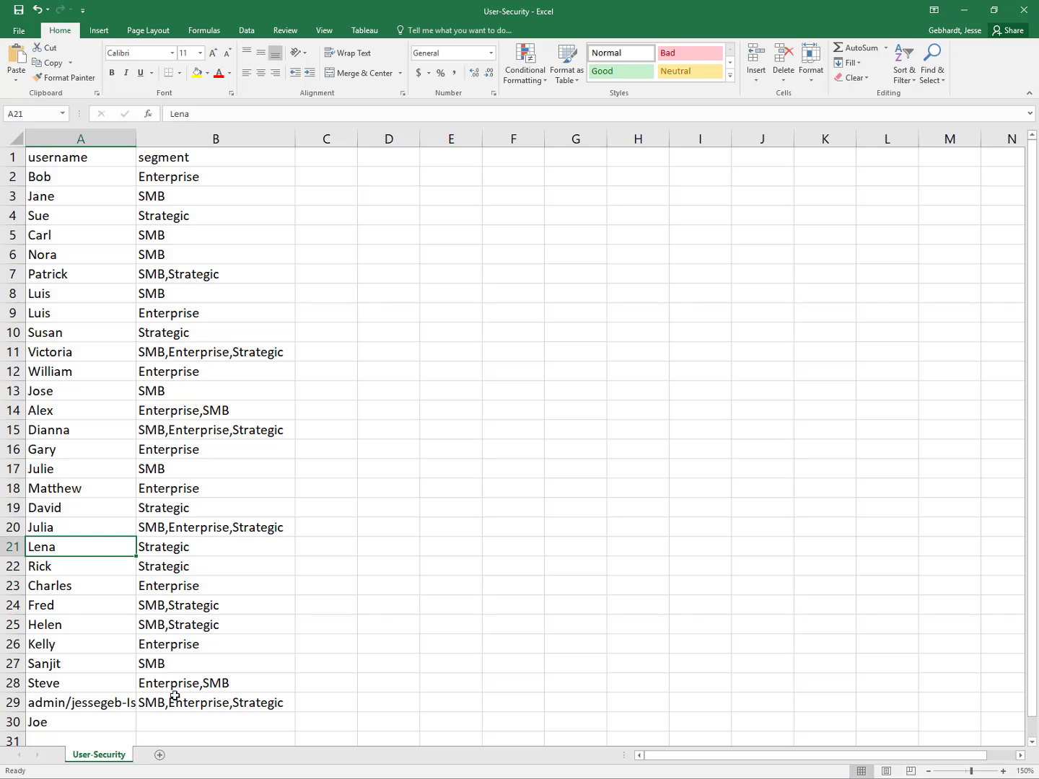
Switch to the User-Security-Groups workbook and review its groupname and segment rules in full-window view.
{"action": "left_click", "coordinate": [168, 724]}
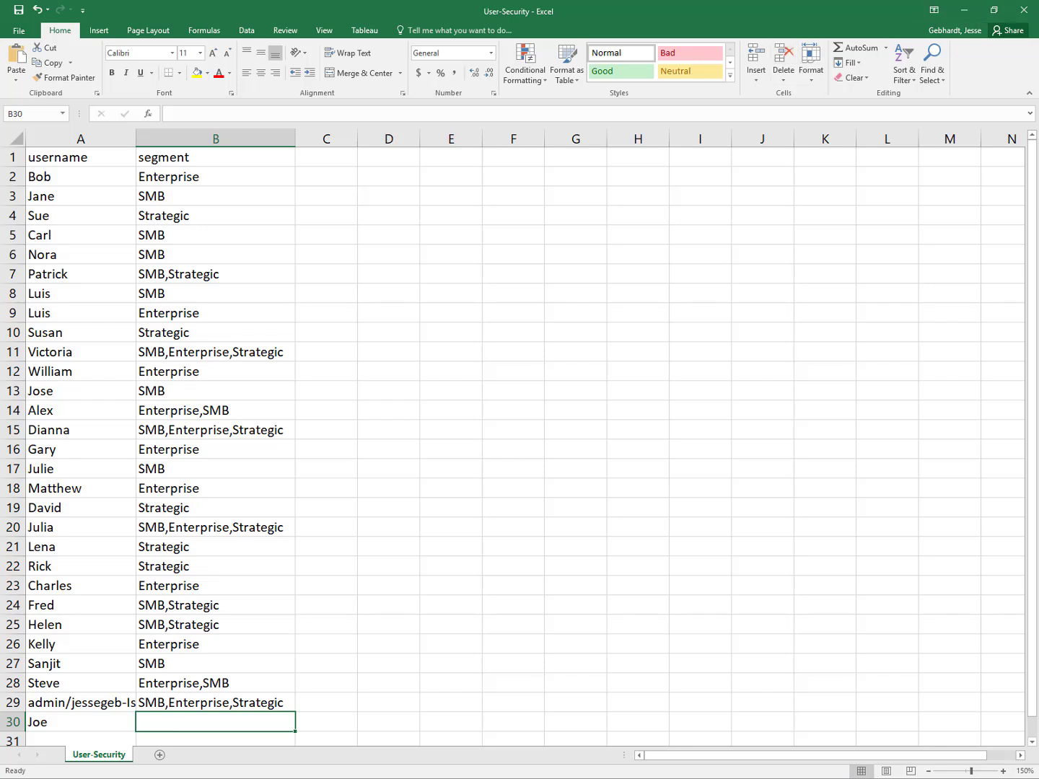
{"action": "key", "text": "alt+Tab"}
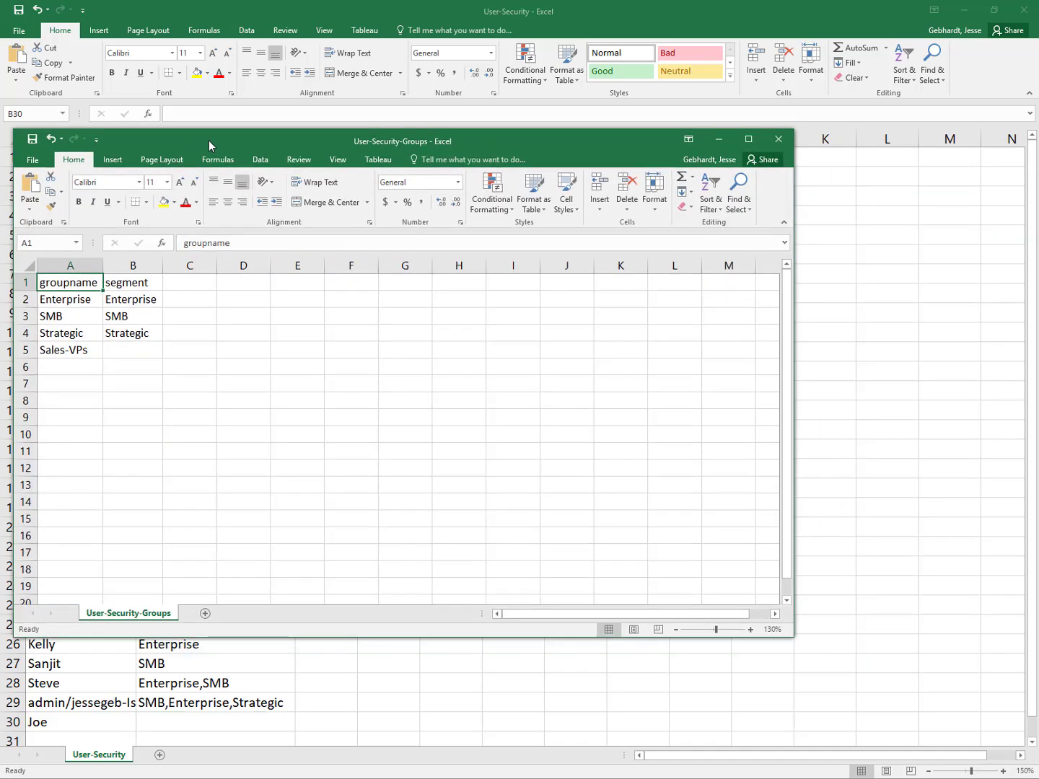
{"action": "double_click", "coordinate": [209, 141]}
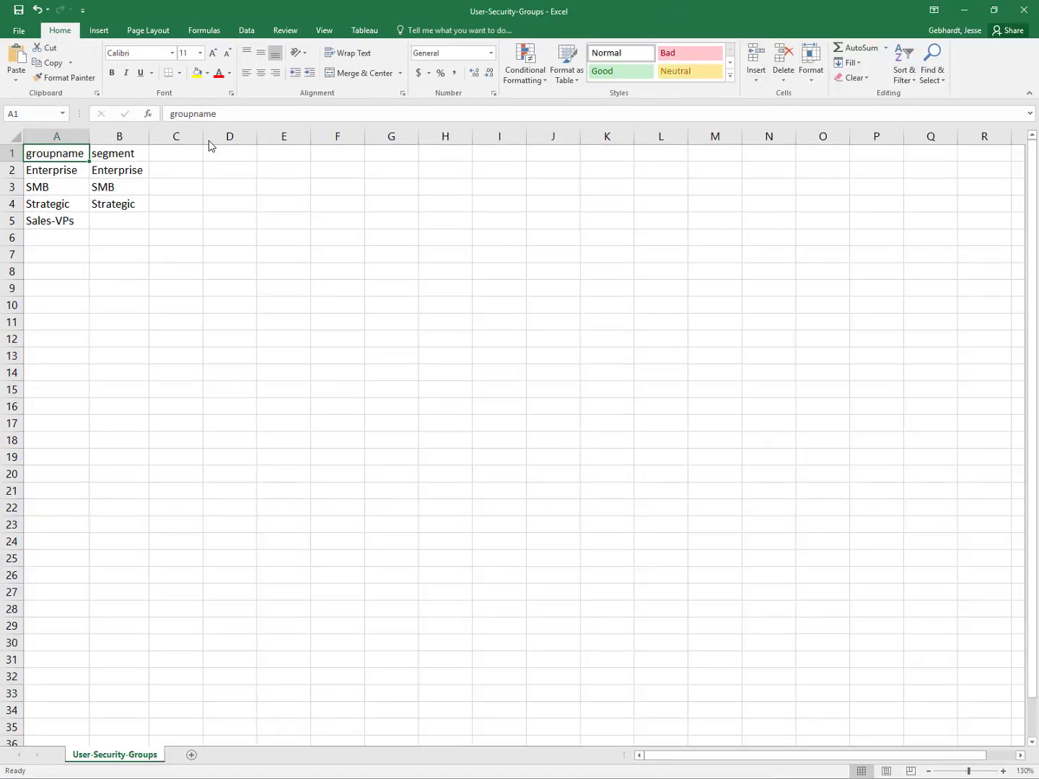
{"action": "left_click", "coordinate": [75, 270]}
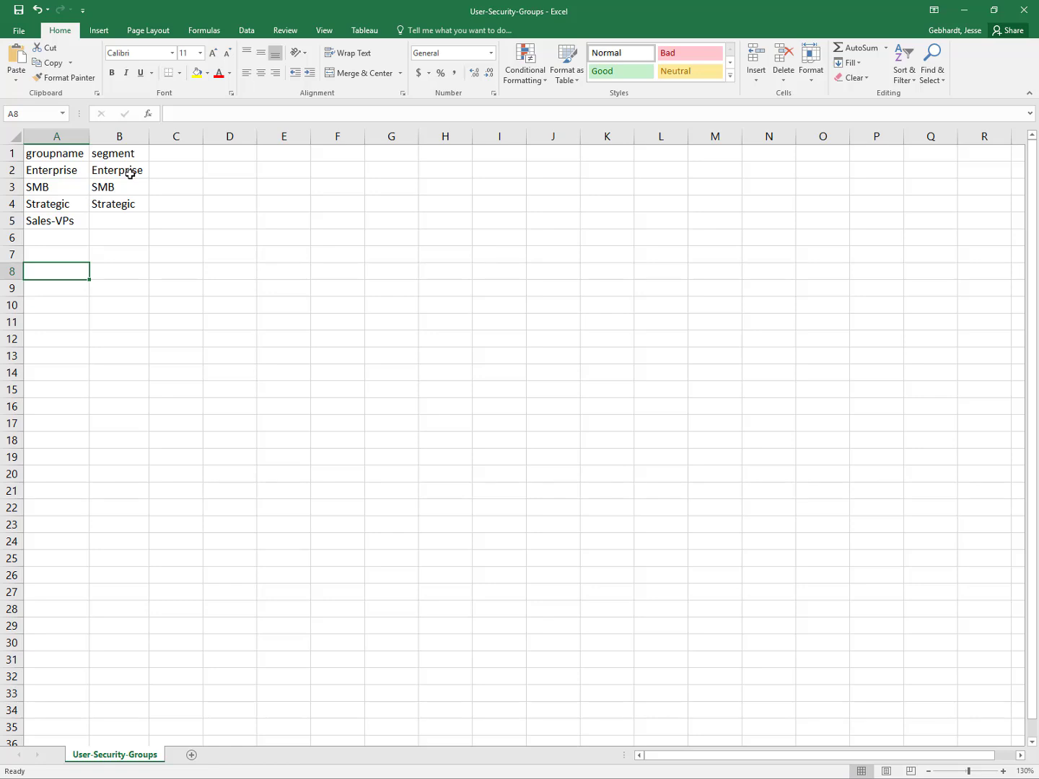
Switch from Excel to the admin's QuickSight session in the browser and browse the analyses on its home page.
{"action": "left_click", "coordinate": [965, 10]}
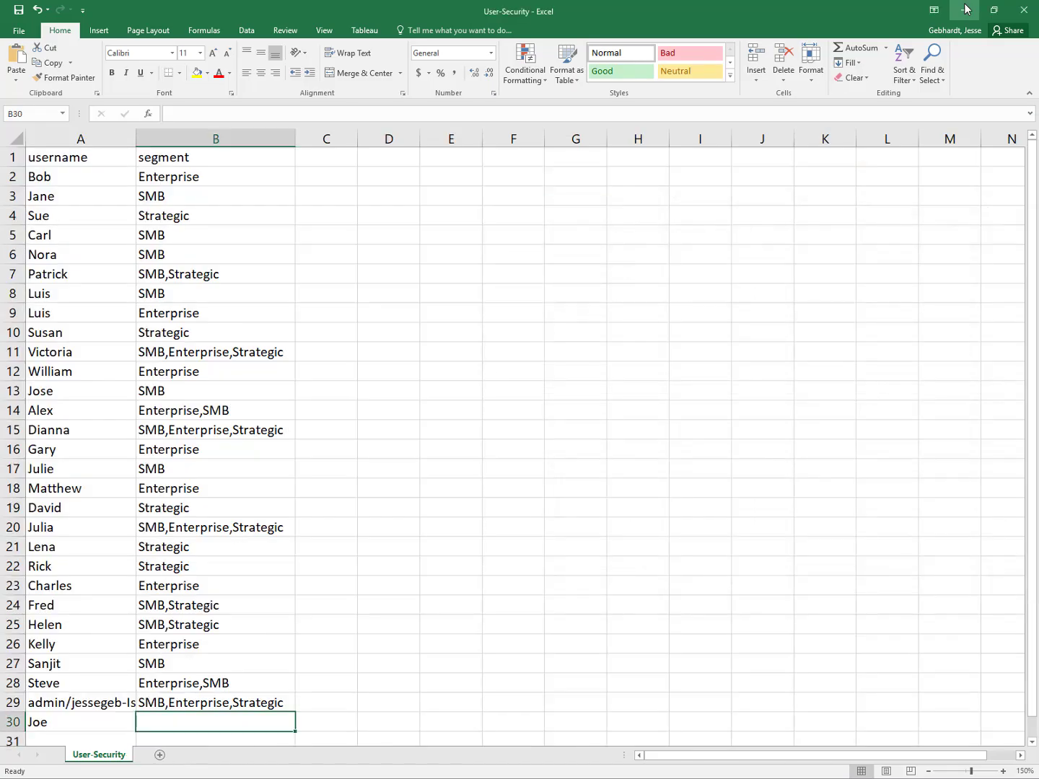
{"action": "left_click", "coordinate": [965, 10]}
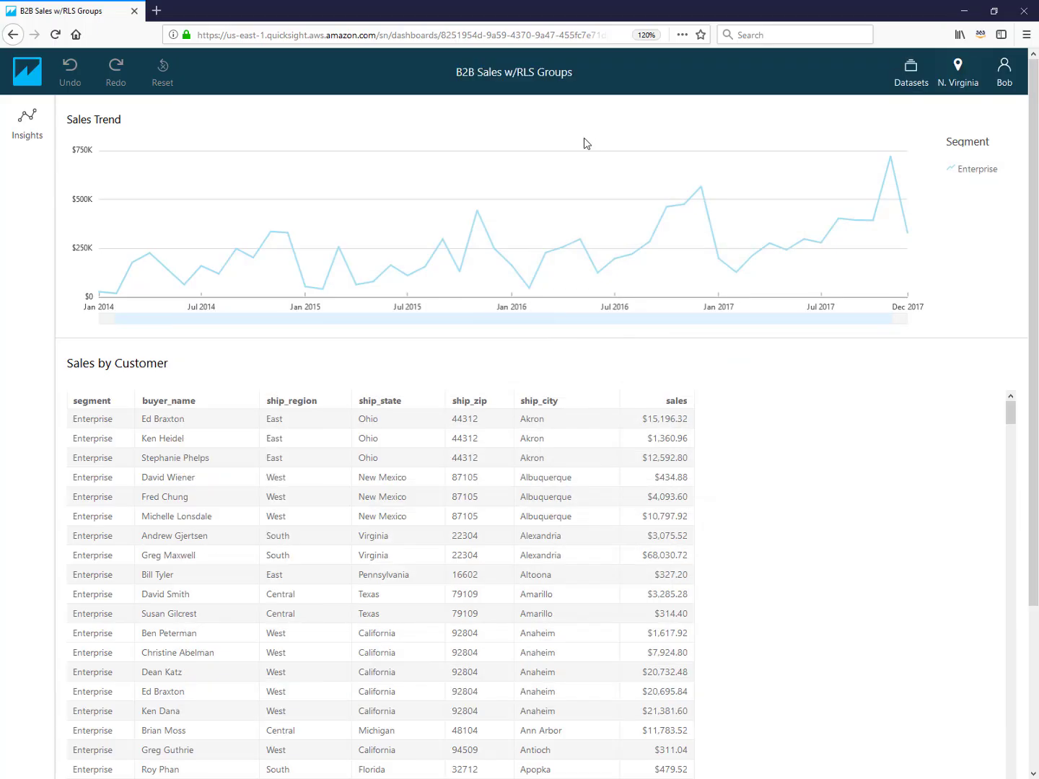
{"action": "left_click", "coordinate": [36, 74]}
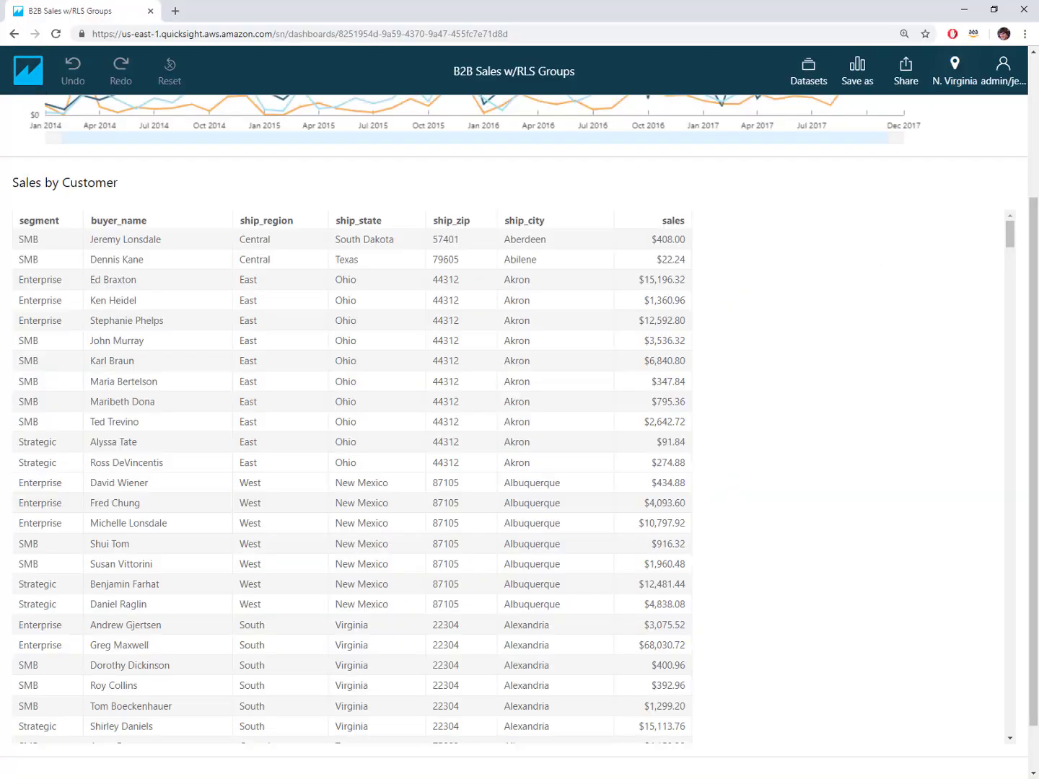
{"action": "left_click", "coordinate": [31, 78]}
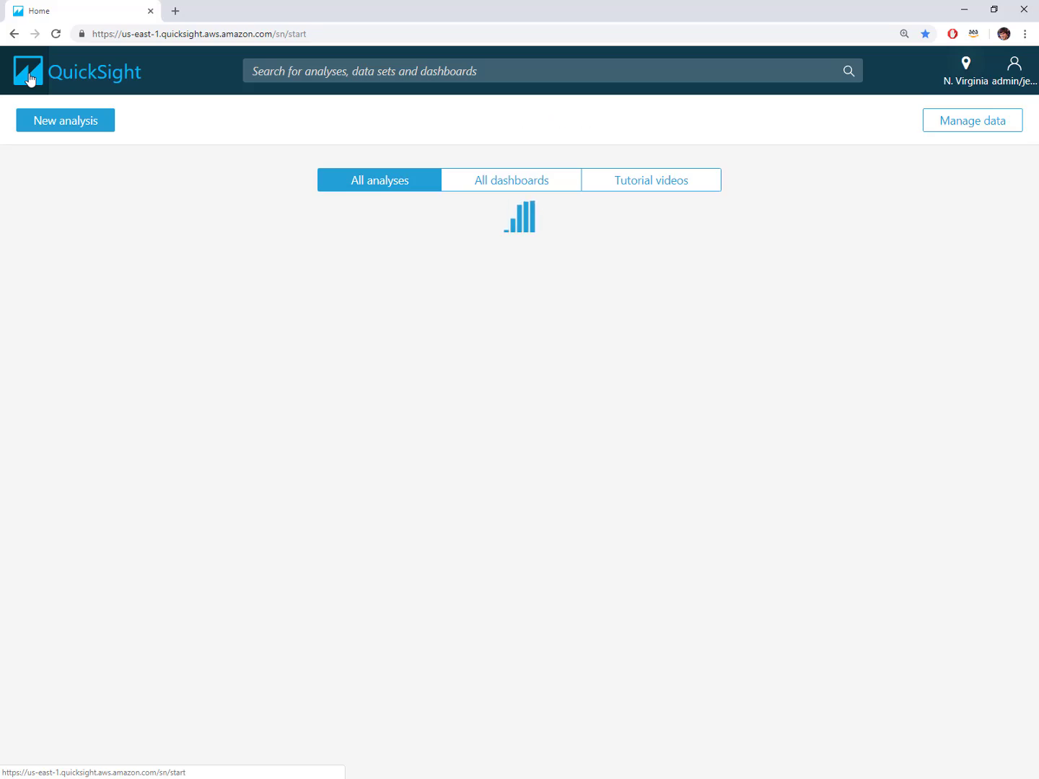
{"action": "scroll", "coordinate": [872, 412], "scroll_direction": "down", "scroll_amount": 12}
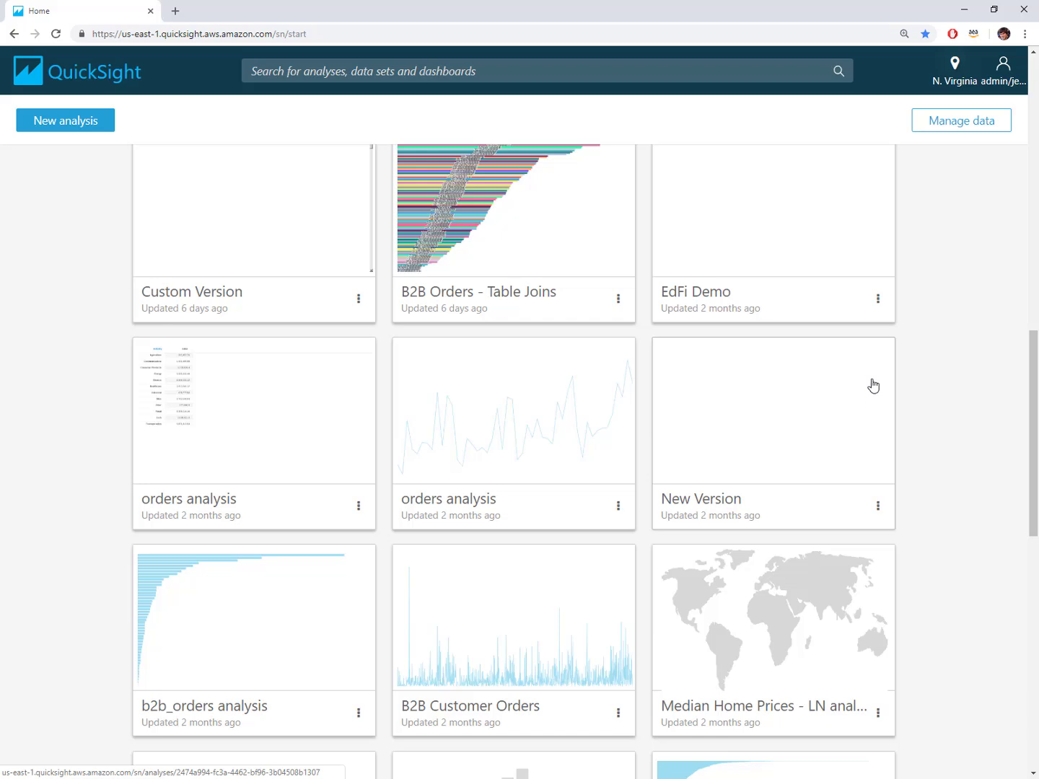
Search QuickSight for "rls", review the rows of the RLS - Groups data set in data preparation, and leave without saving.
{"action": "left_click", "coordinate": [518, 75]}
{"action": "type", "text": "rls"}
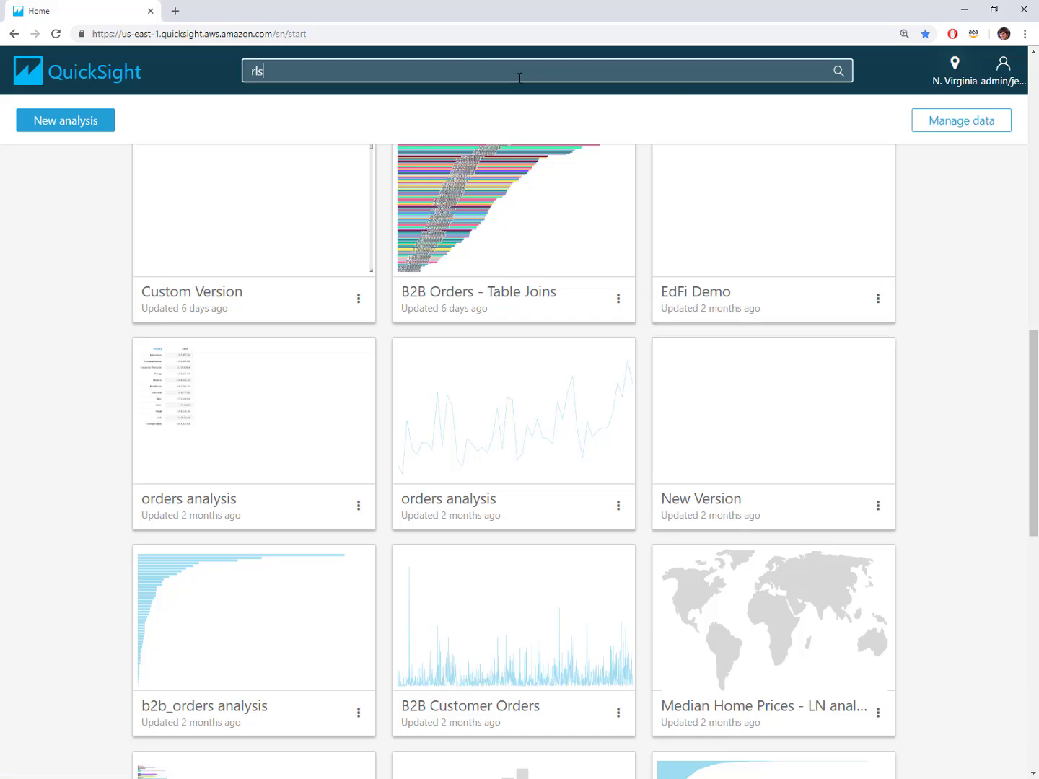
{"action": "key", "text": "Return"}
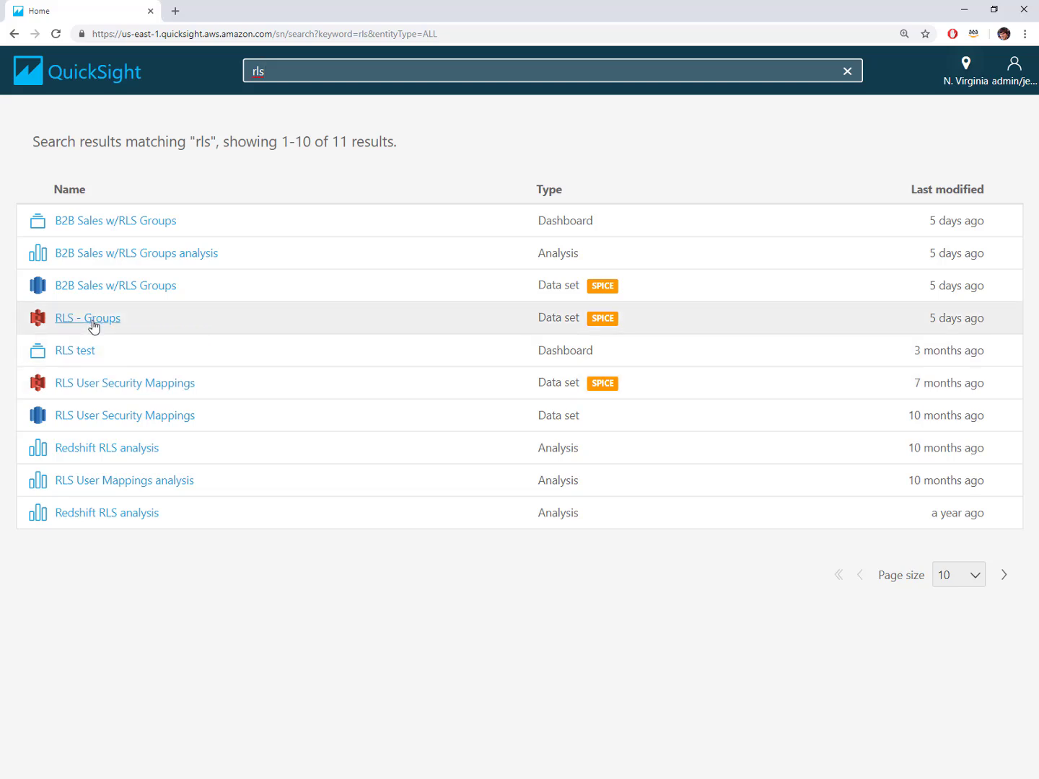
{"action": "left_click", "coordinate": [94, 326]}
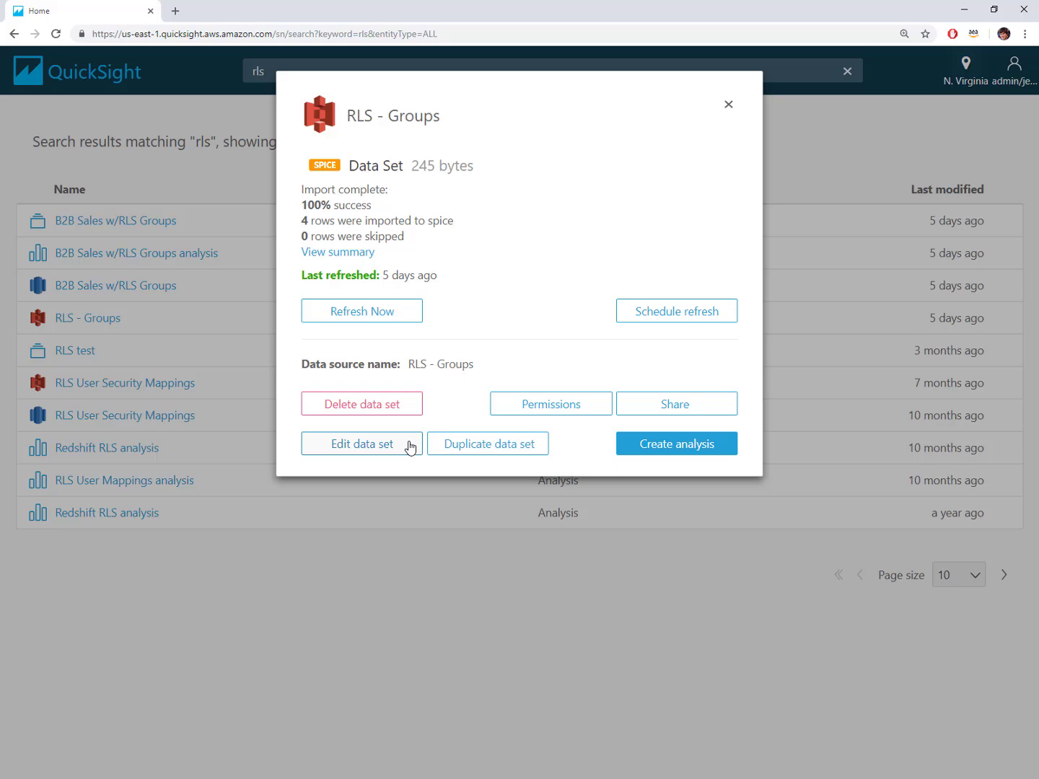
{"action": "left_click", "coordinate": [410, 448]}
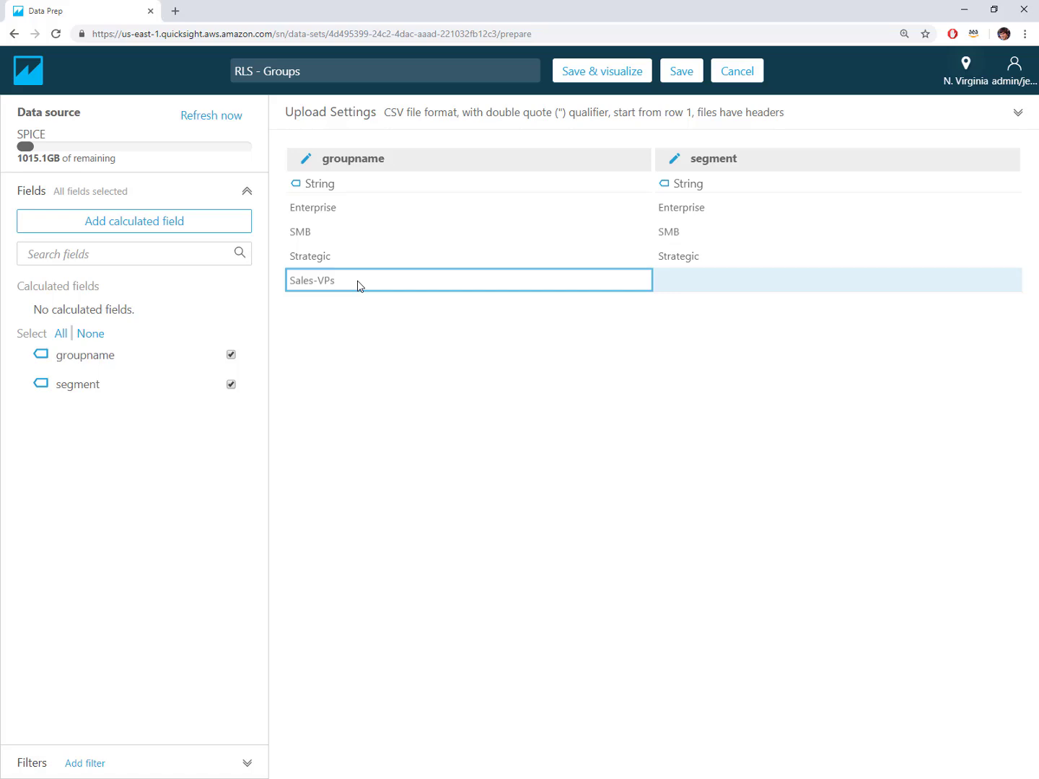
{"action": "left_click", "coordinate": [732, 71]}
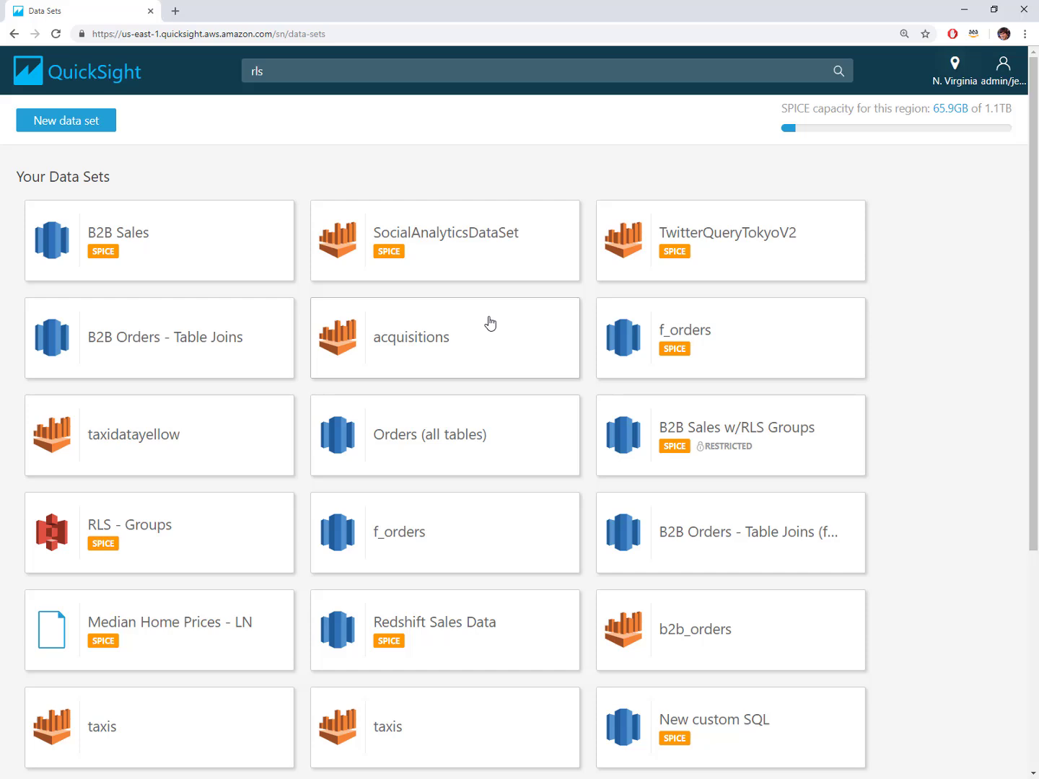
Apply RLS - Groups as the data set rules for B2B Sales with the Grant access to data set policy, and close its details.
{"action": "mouse_move", "coordinate": [731, 454]}
{"action": "left_click", "coordinate": [185, 254]}
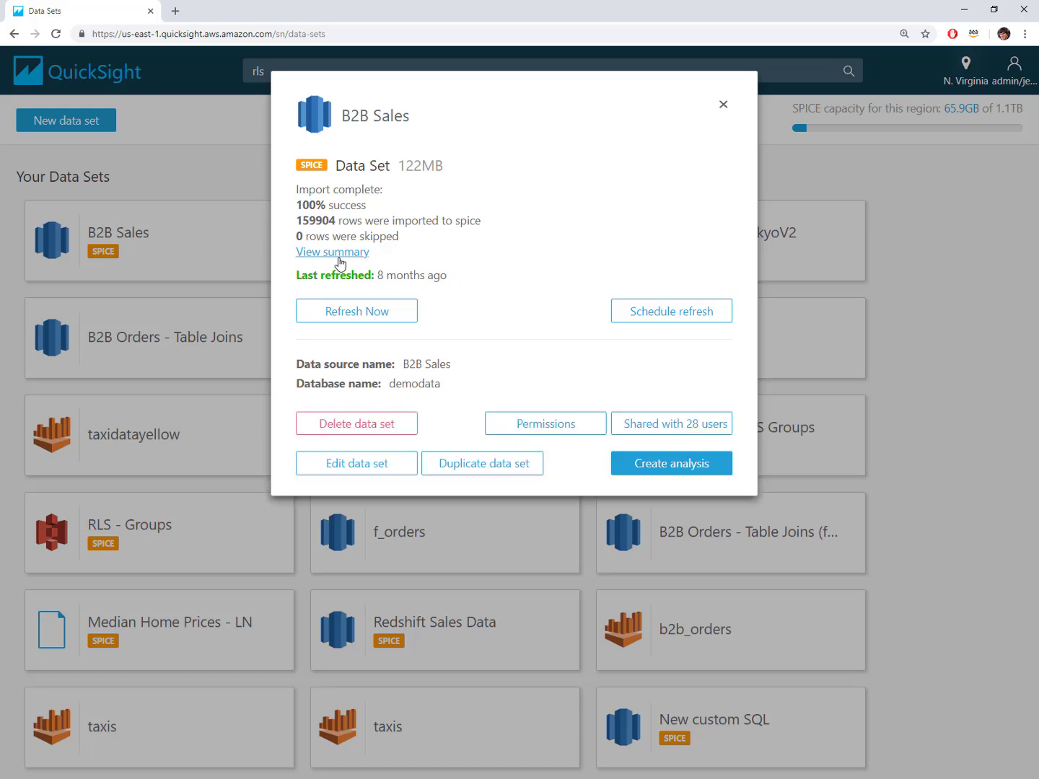
{"action": "left_click", "coordinate": [515, 425]}
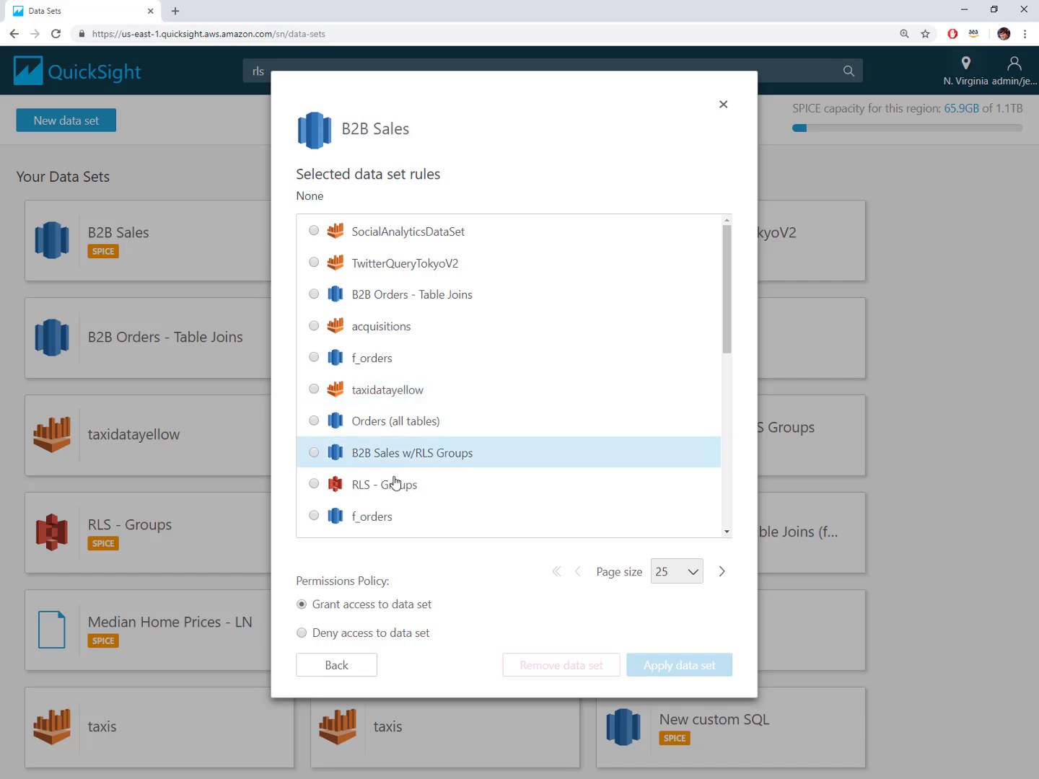
{"action": "left_click", "coordinate": [314, 485]}
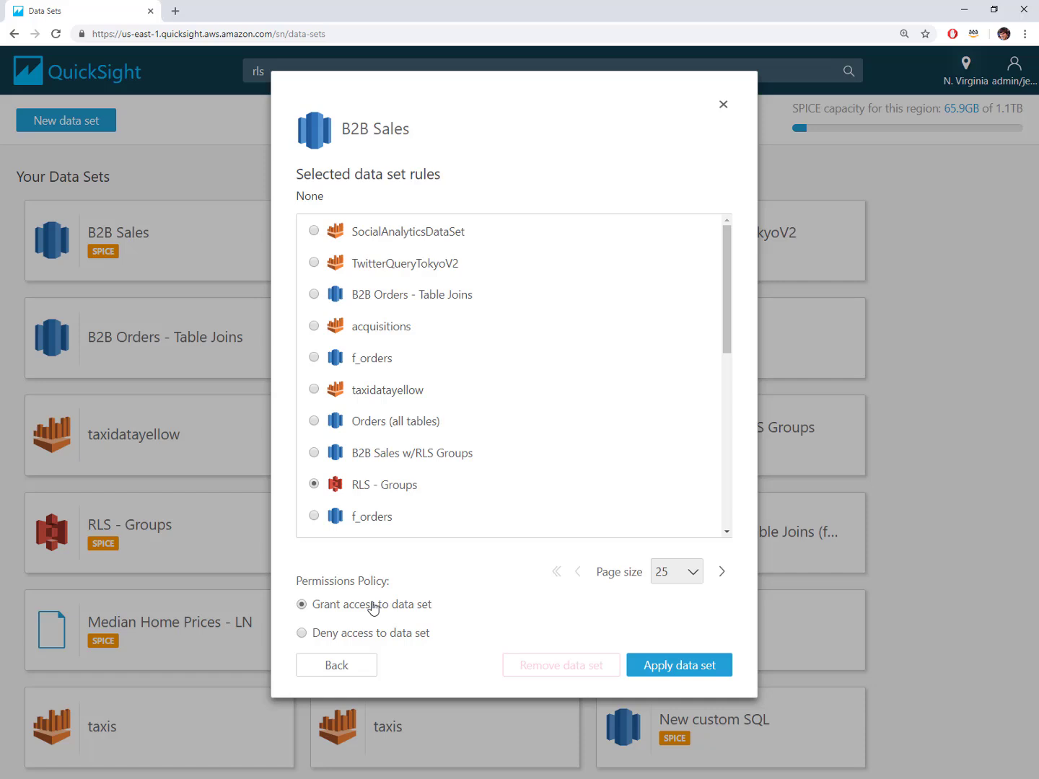
{"action": "left_click", "coordinate": [672, 671]}
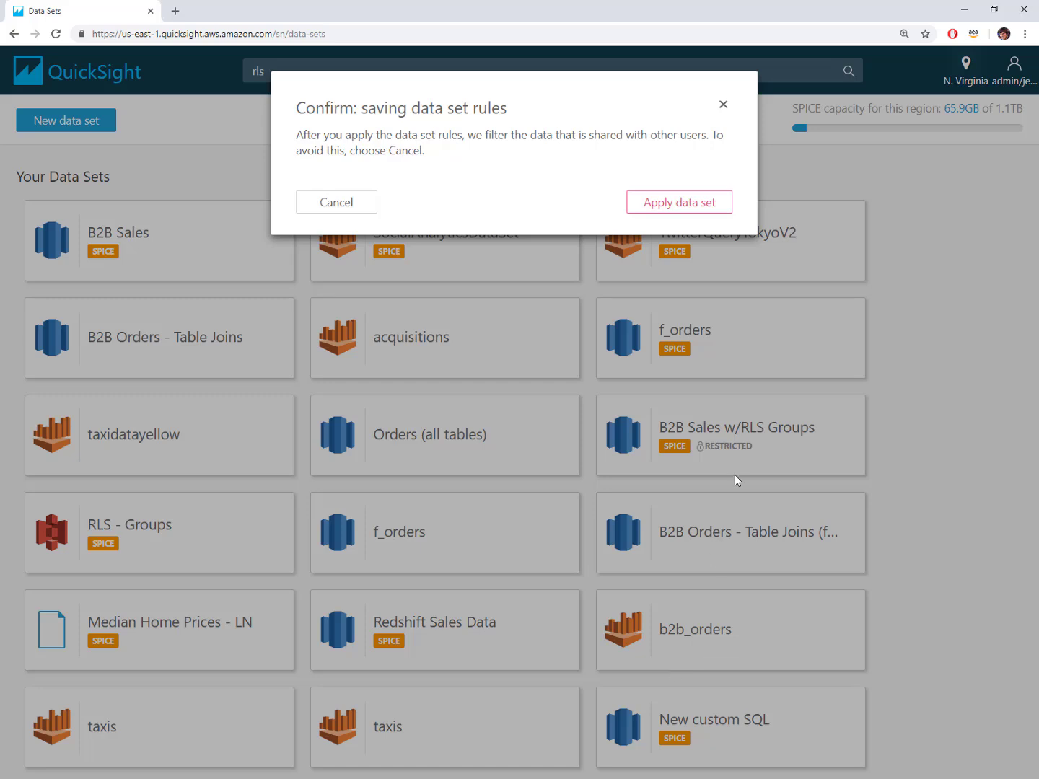
{"action": "left_click", "coordinate": [672, 204]}
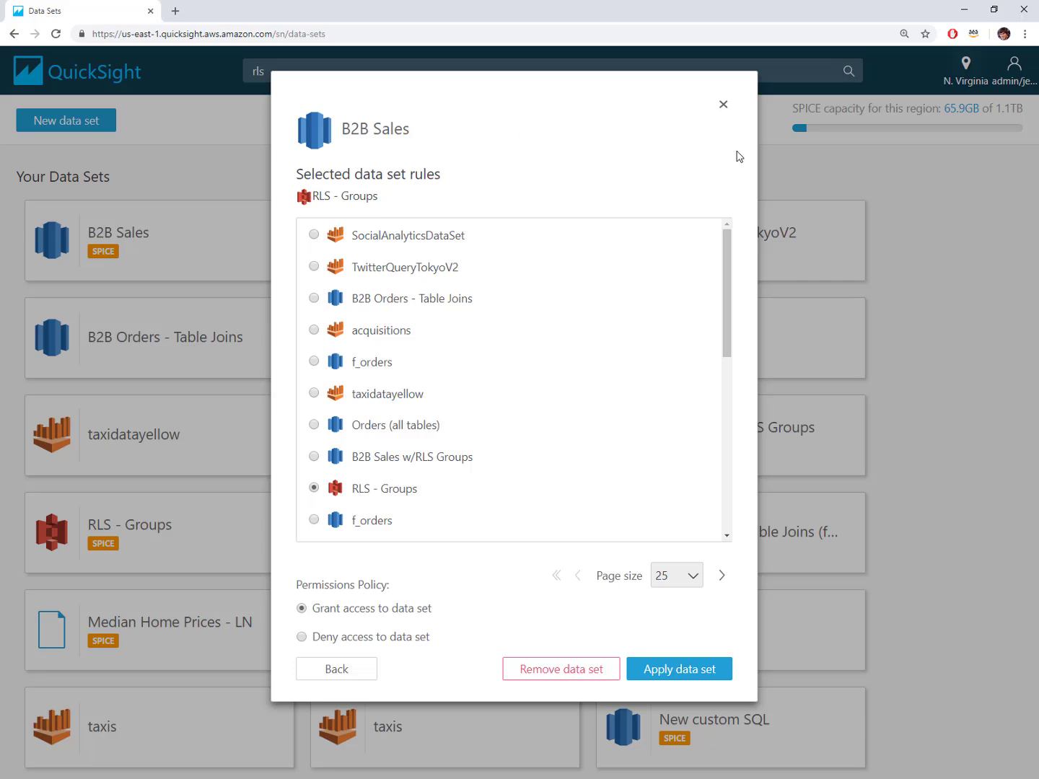
{"action": "left_click", "coordinate": [691, 669]}
{"action": "left_click", "coordinate": [340, 203]}
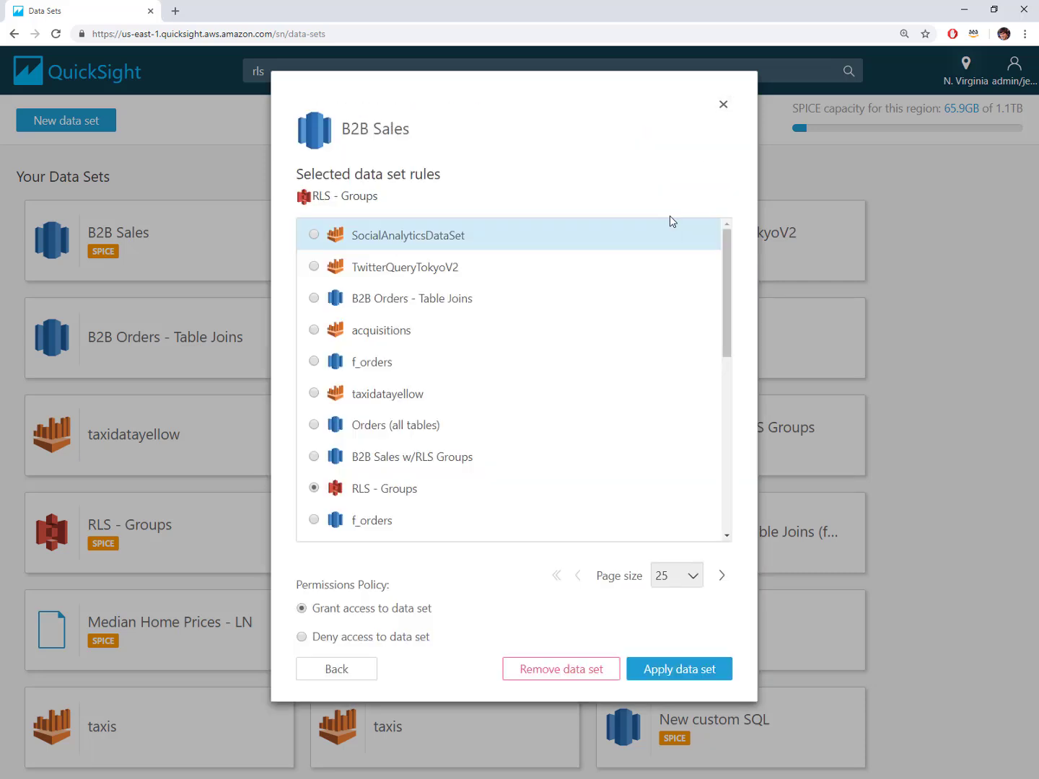
{"action": "left_click", "coordinate": [722, 105]}
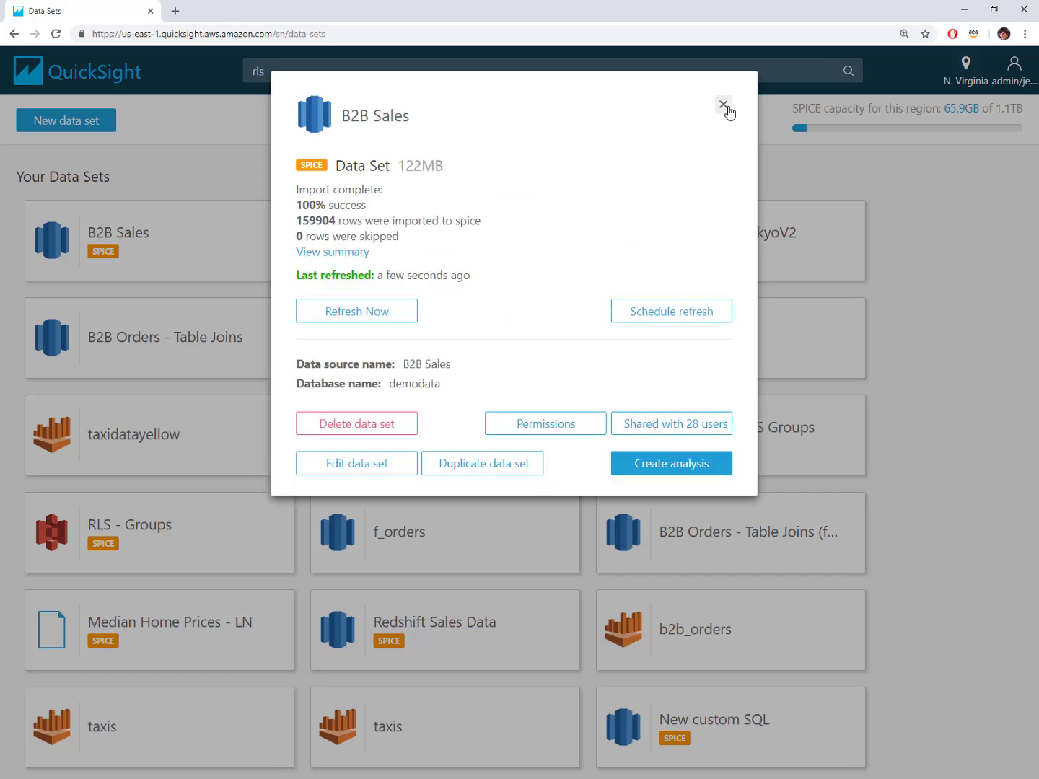
{"action": "left_click", "coordinate": [723, 106]}
Reload the data set list and create an analysis from the restricted B2B Sales data set.
{"action": "left_click", "coordinate": [56, 34]}
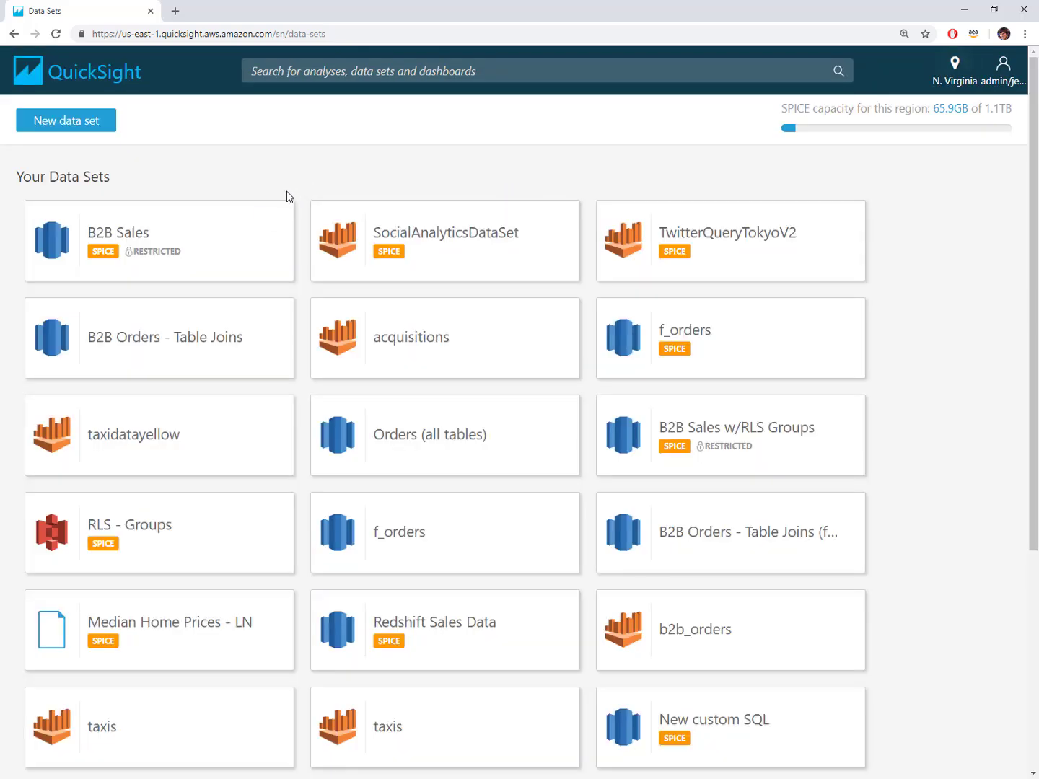
{"action": "mouse_move", "coordinate": [144, 257]}
{"action": "left_click", "coordinate": [166, 235]}
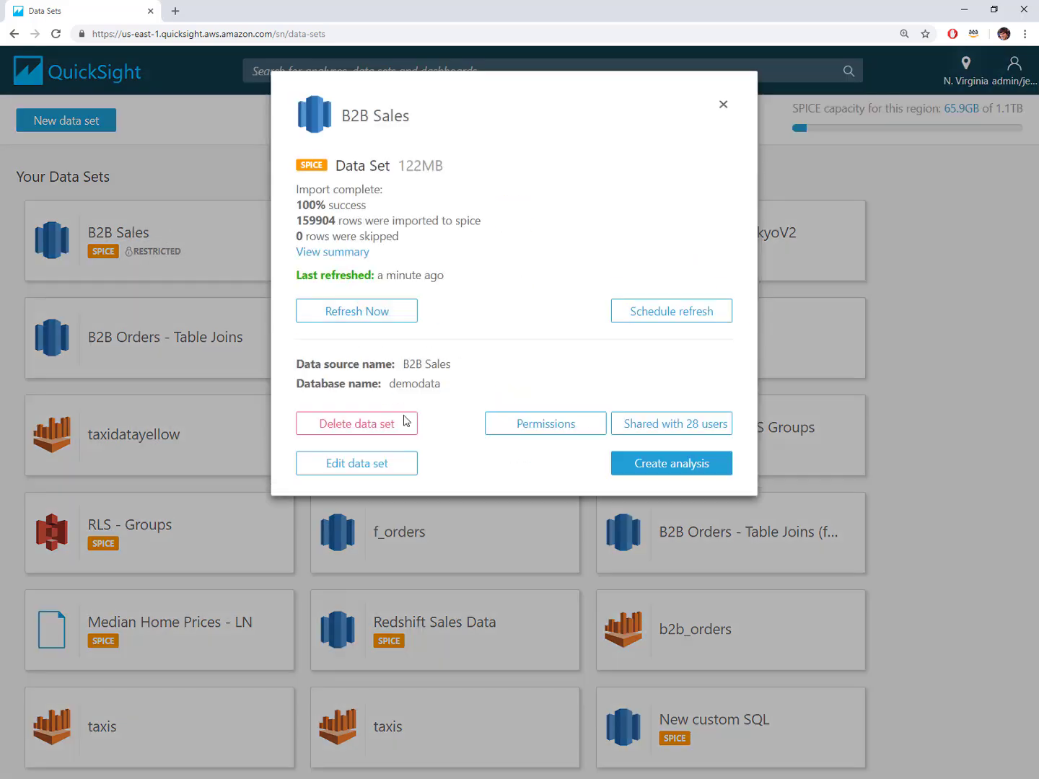
{"action": "left_click", "coordinate": [662, 471]}
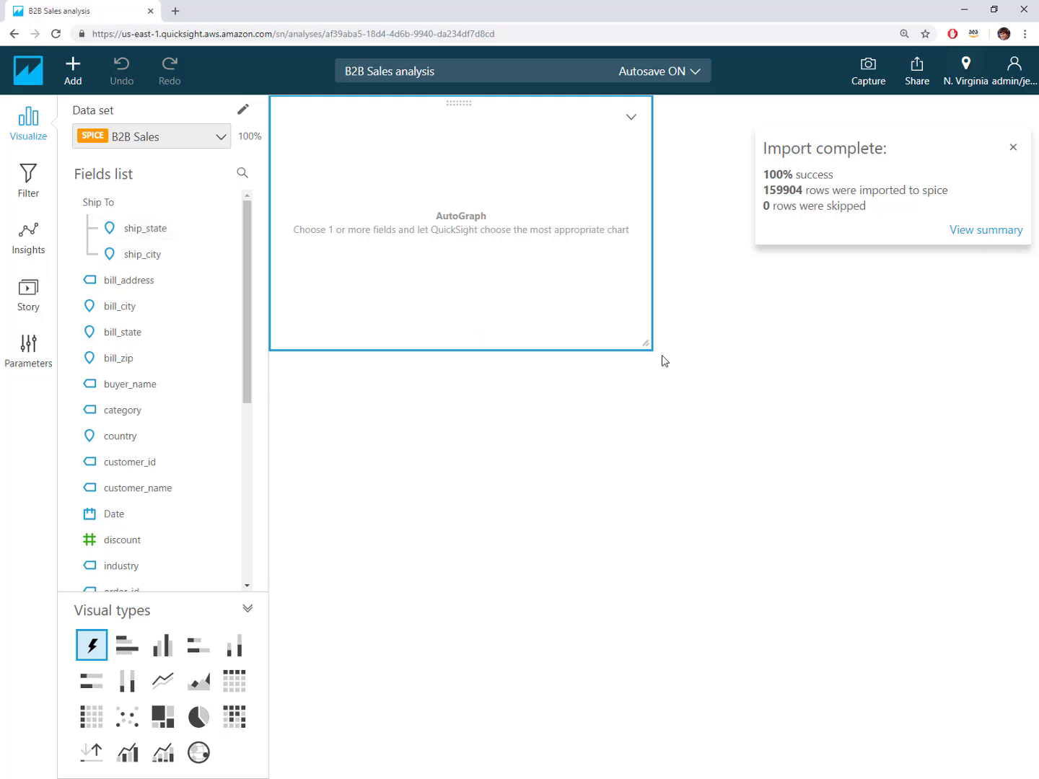
Enlarge the empty visual to full width and make it a table grouped by segment, ship_zip, ship_state and ship_city.
{"action": "left_click_drag", "start_coordinate": [646, 344], "coordinate": [1029, 410]}
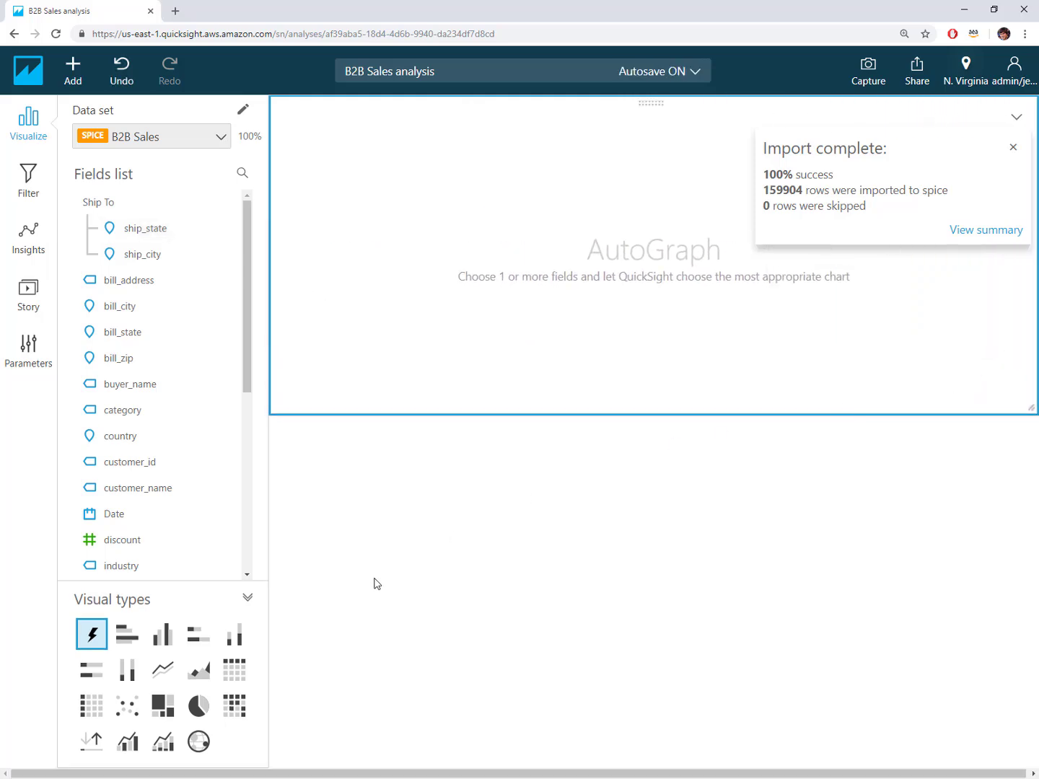
{"action": "left_click", "coordinate": [91, 705]}
{"action": "left_click_drag", "start_coordinate": [248, 388], "coordinate": [227, 566]}
{"action": "left_click", "coordinate": [145, 427]}
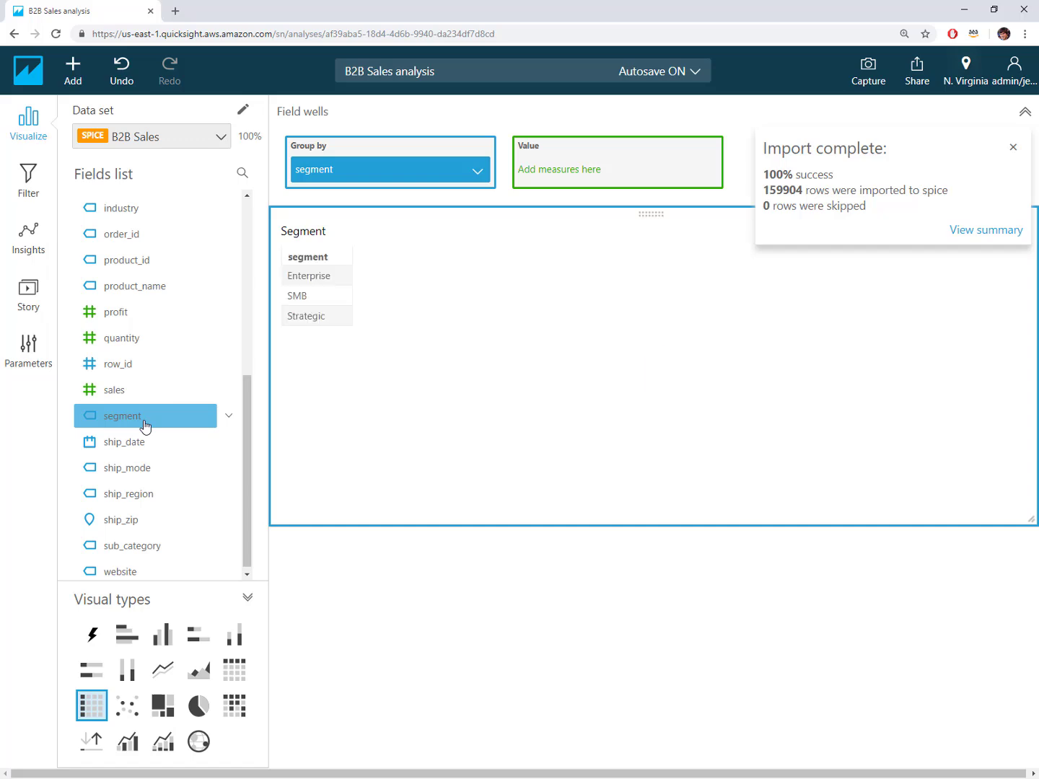
{"action": "left_click", "coordinate": [158, 524]}
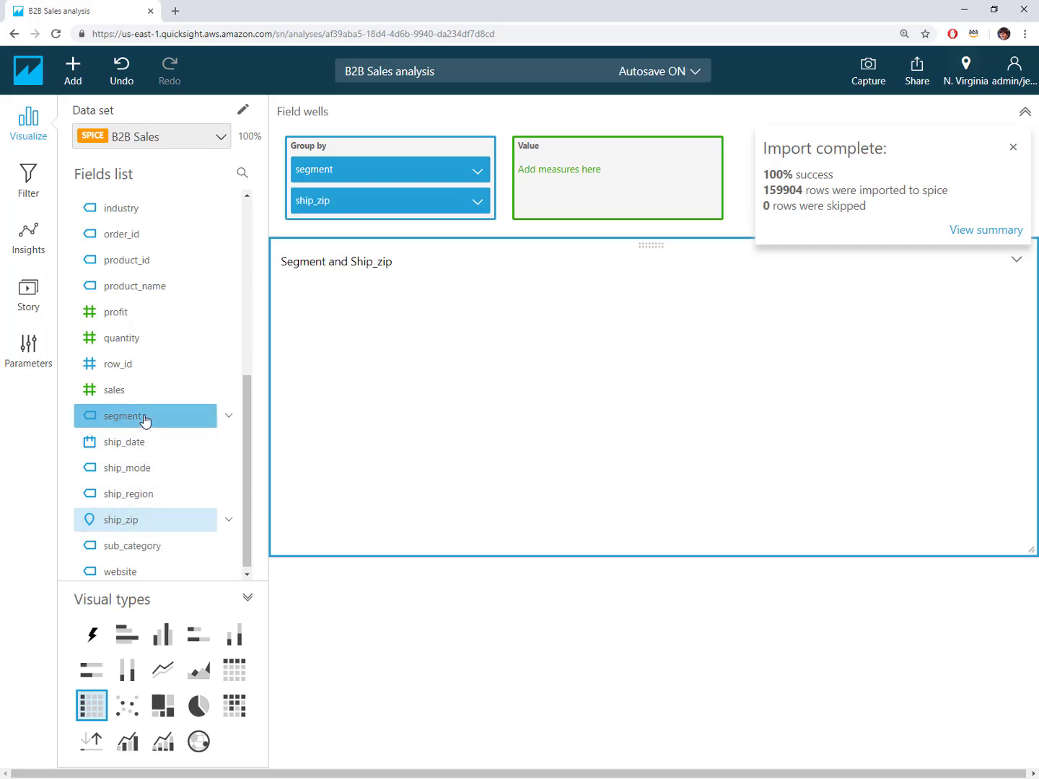
{"action": "left_click", "coordinate": [155, 230]}
{"action": "left_click", "coordinate": [157, 255]}
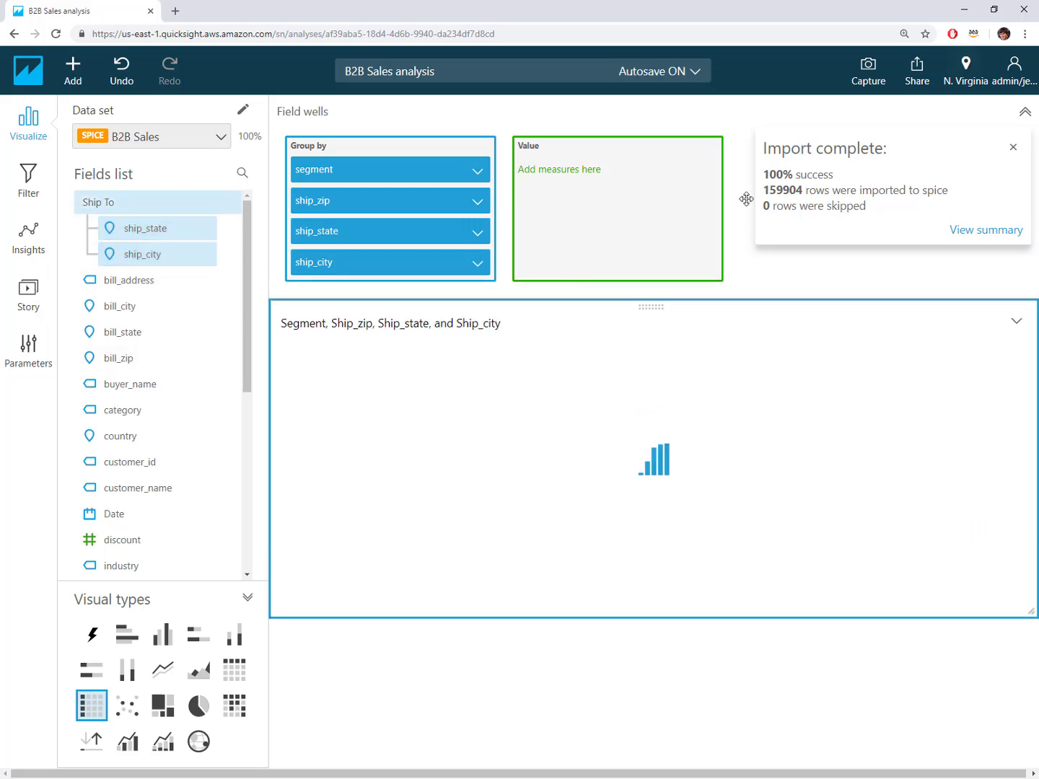
Clear the import notice and field wells from view, and make the table visual taller.
{"action": "left_click", "coordinate": [1012, 146]}
{"action": "left_click", "coordinate": [634, 120]}
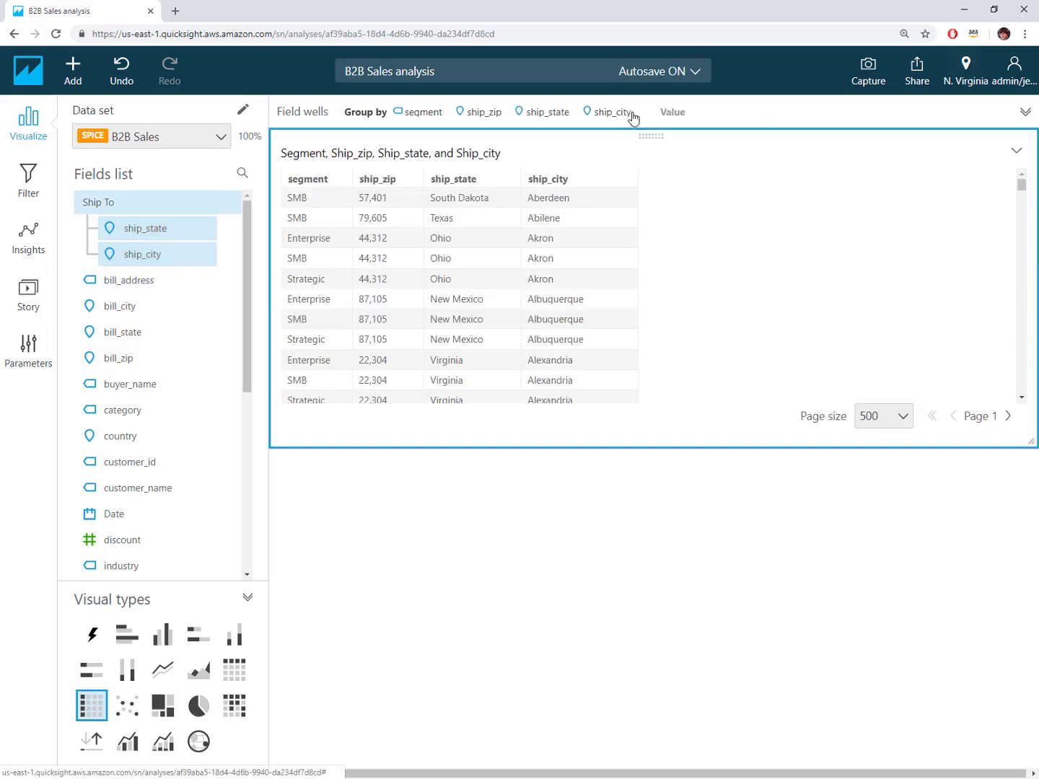
{"action": "left_click_drag", "start_coordinate": [1028, 438], "coordinate": [1024, 626]}
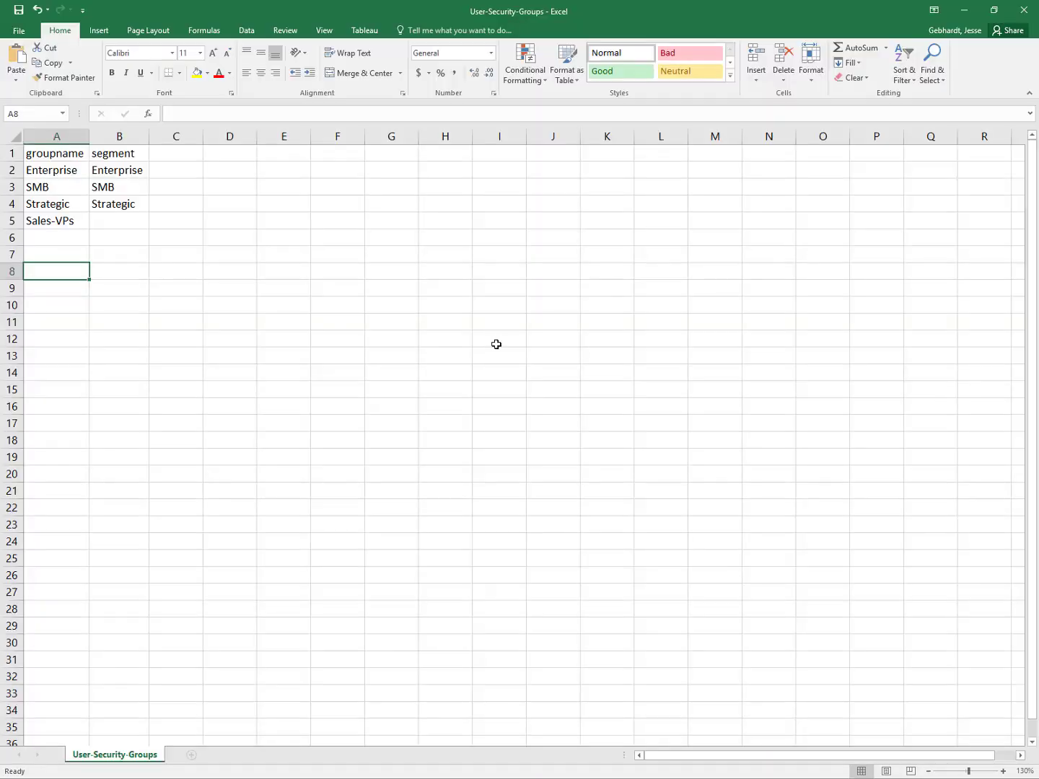
Check the Sales-VPs group and its blank segment cell in the User-Security-Groups workbook, and return to the QuickSight analysis.
{"action": "left_click", "coordinate": [58, 225]}
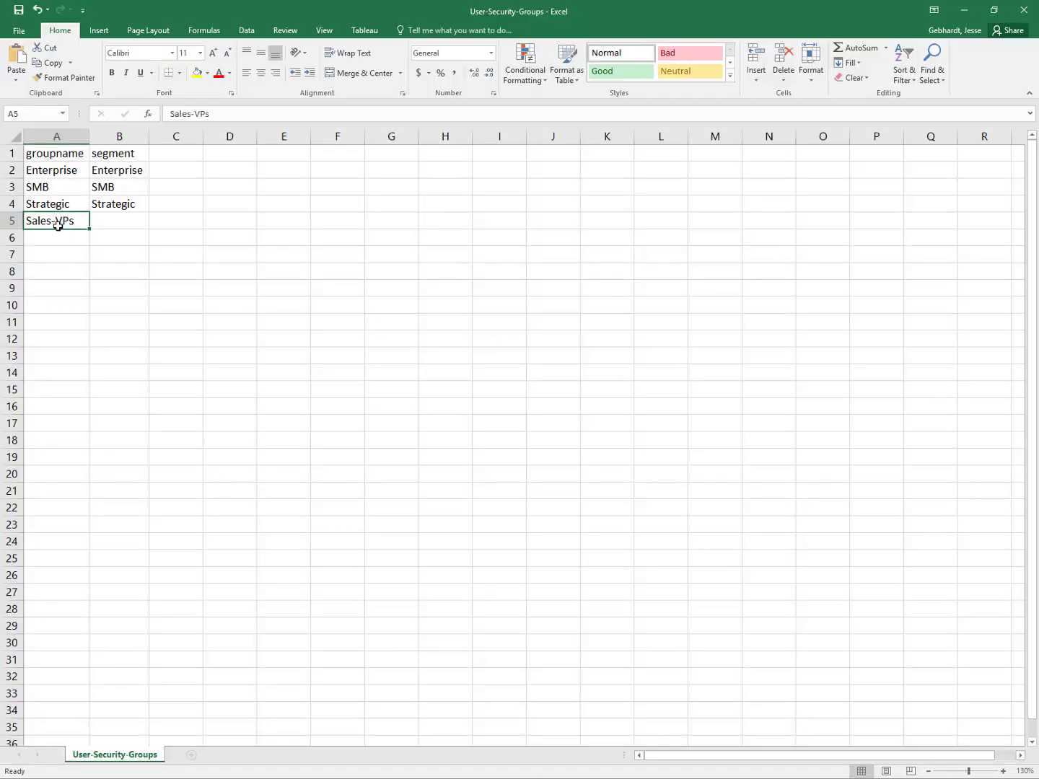
{"action": "left_click", "coordinate": [115, 224]}
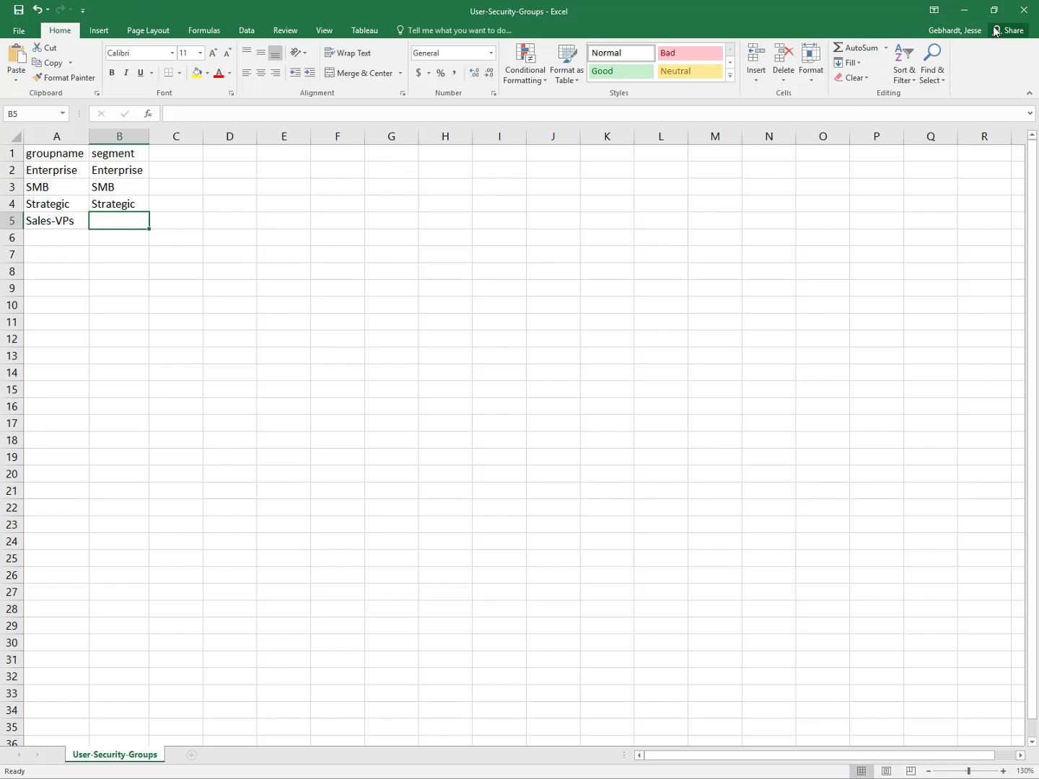
{"action": "left_click", "coordinate": [964, 10]}
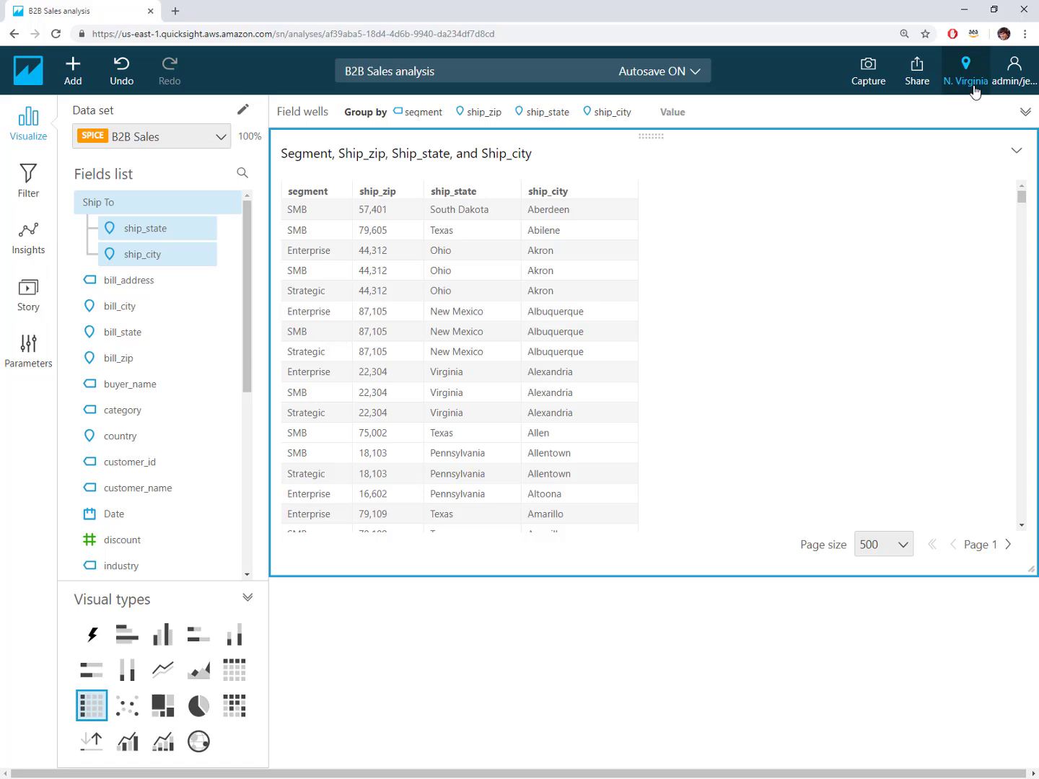
Publish the B2B Sales analysis as a new dashboard named Group Security, correcting the capitalization of the first word.
{"action": "left_click", "coordinate": [927, 72]}
{"action": "left_click", "coordinate": [934, 109]}
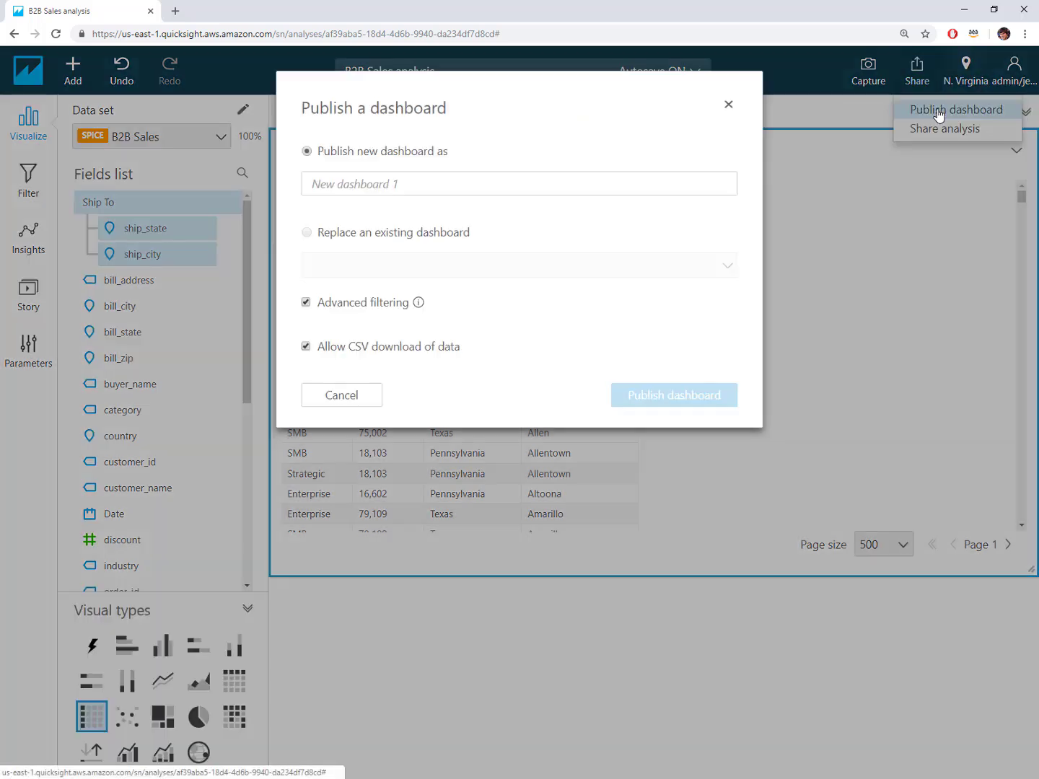
{"action": "left_click", "coordinate": [455, 183]}
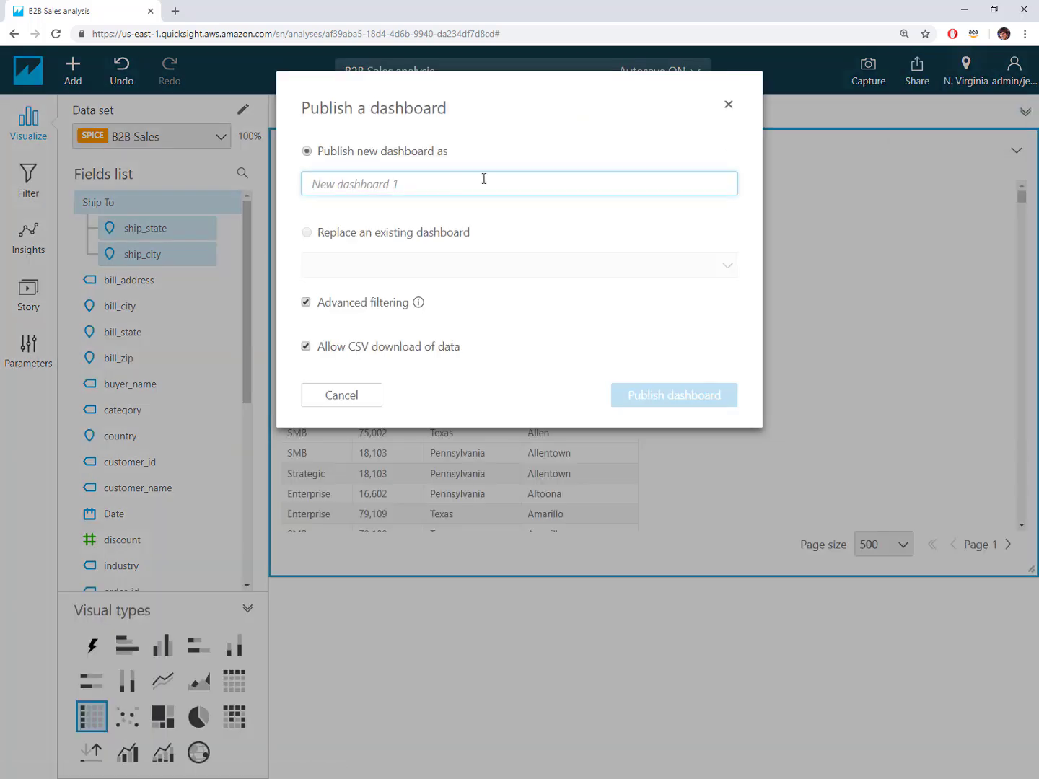
{"action": "type", "text": "GRoup Security"}
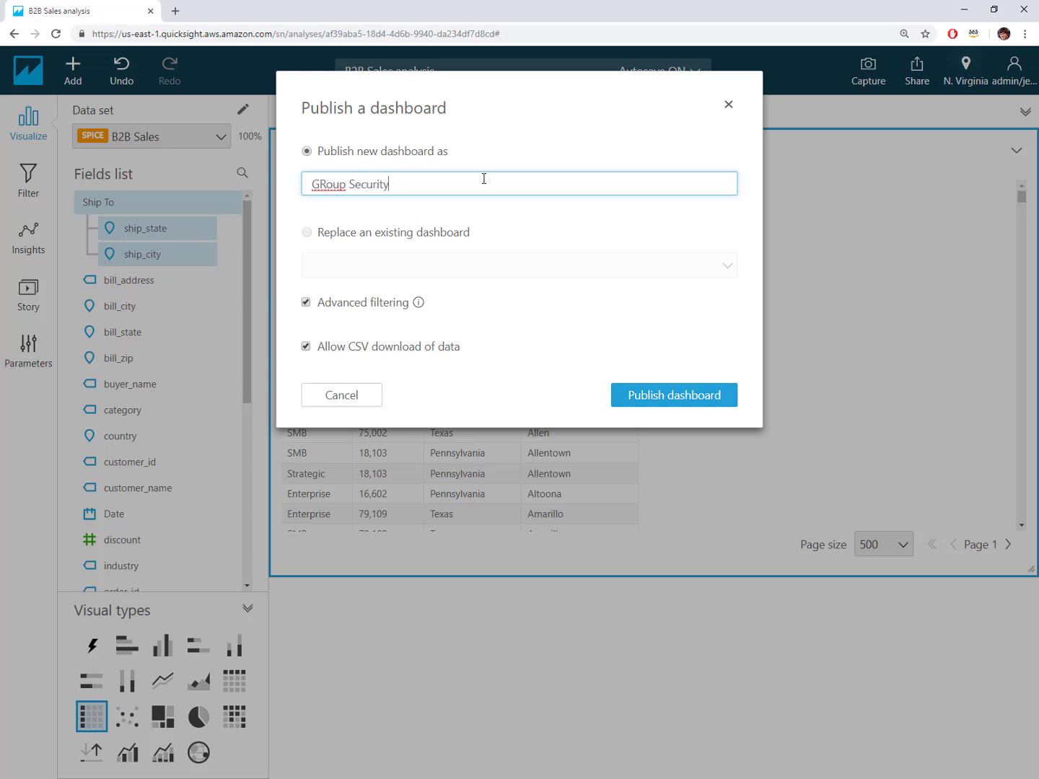
{"action": "right_click", "coordinate": [340, 191]}
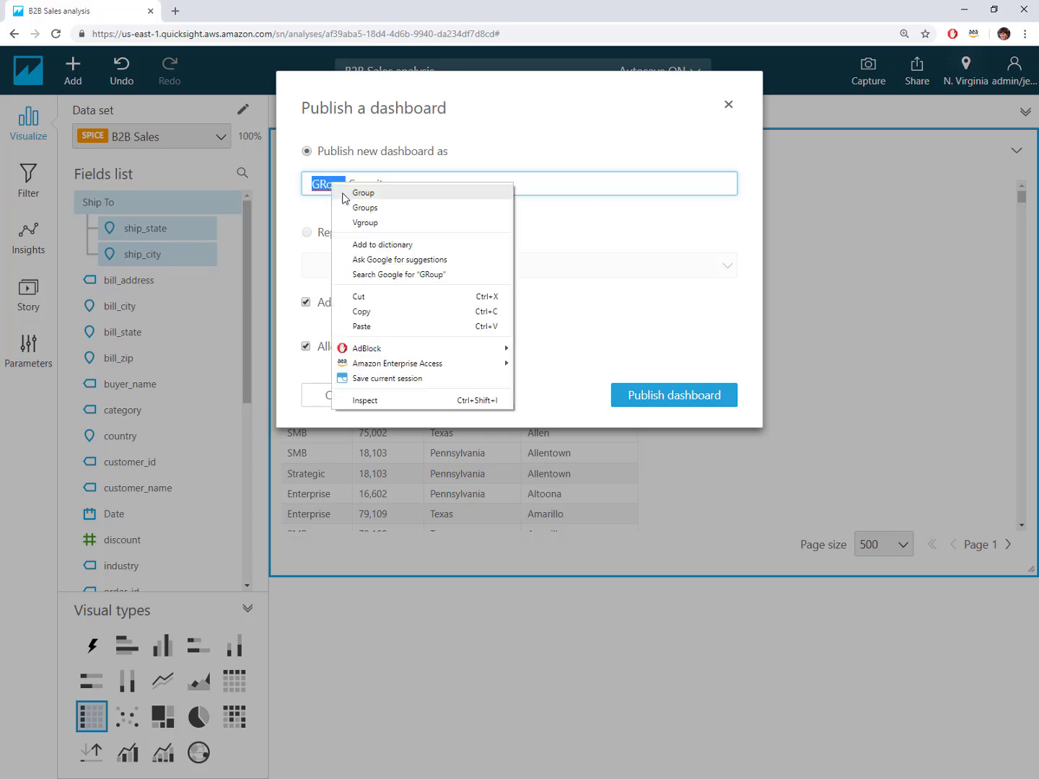
{"action": "left_click", "coordinate": [363, 192]}
{"action": "left_click", "coordinate": [689, 406]}
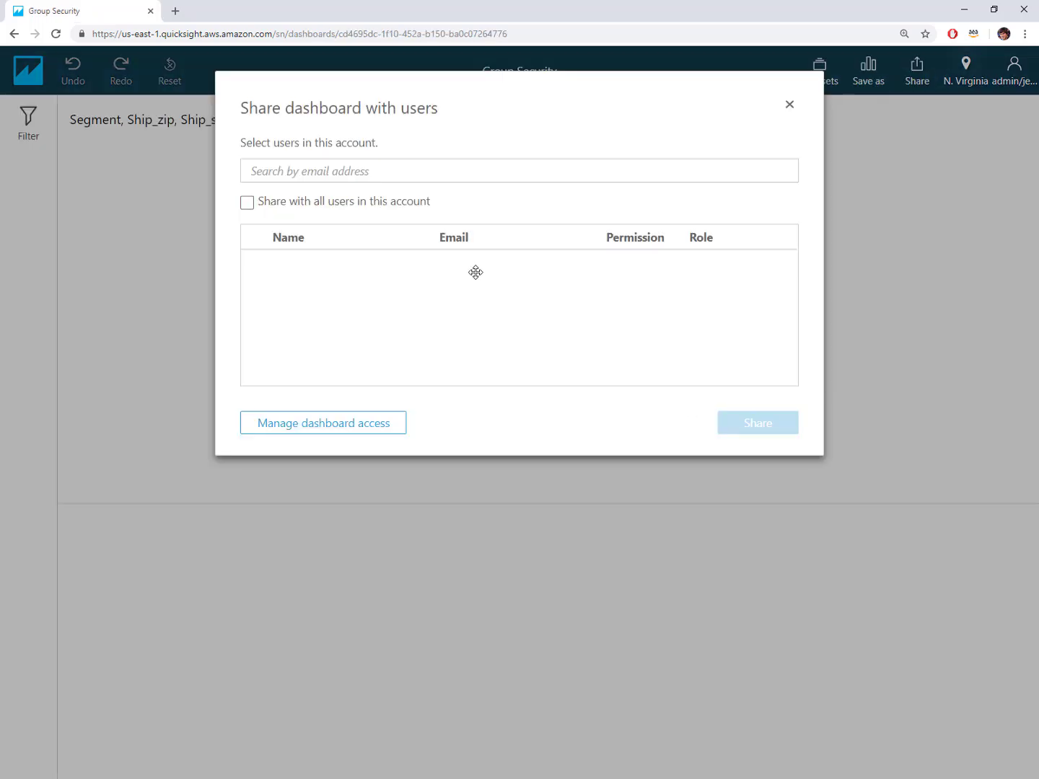
Share the Group Security dashboard with all users in this account and close the sharing settings.
{"action": "left_click", "coordinate": [250, 206]}
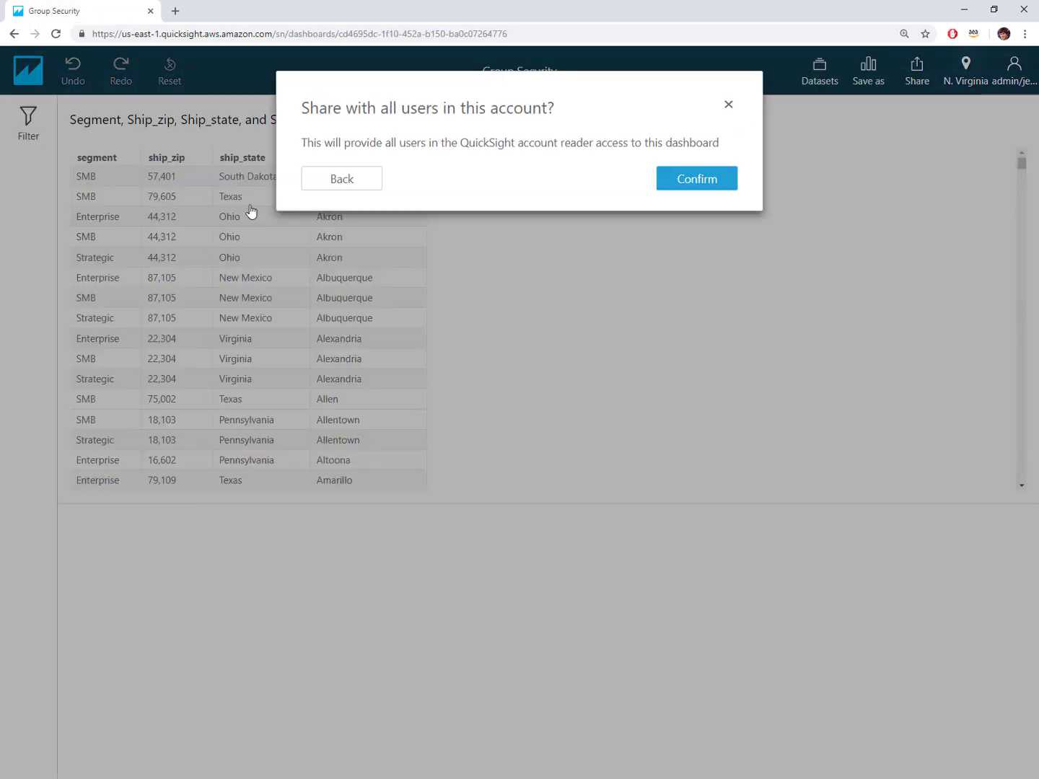
{"action": "left_click", "coordinate": [681, 191]}
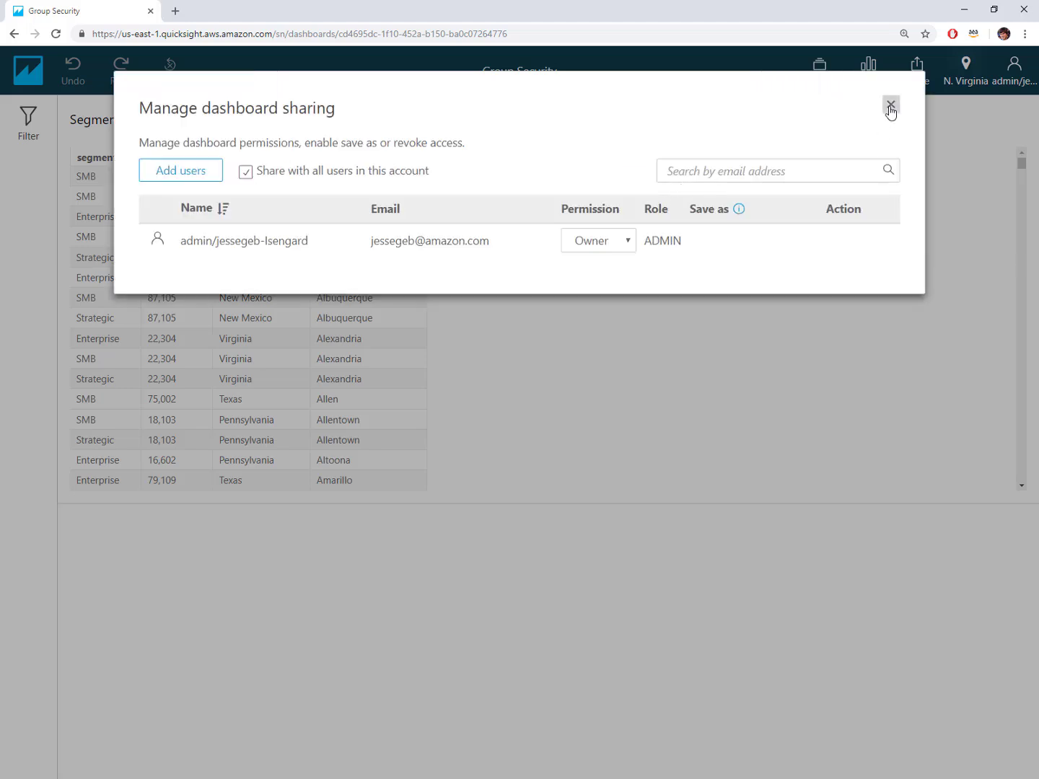
{"action": "left_click", "coordinate": [890, 107]}
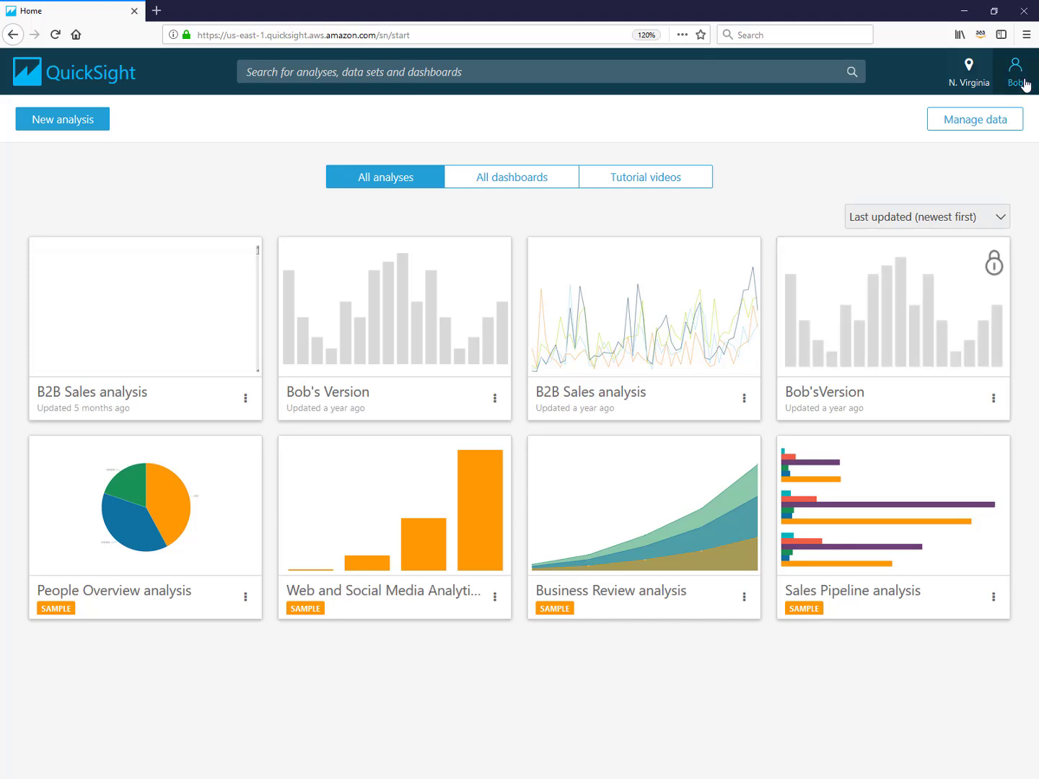
In the other user's Firefox session, reload the QuickSight home page and open the Group Security dashboard from all dashboards.
{"action": "left_click", "coordinate": [56, 36]}
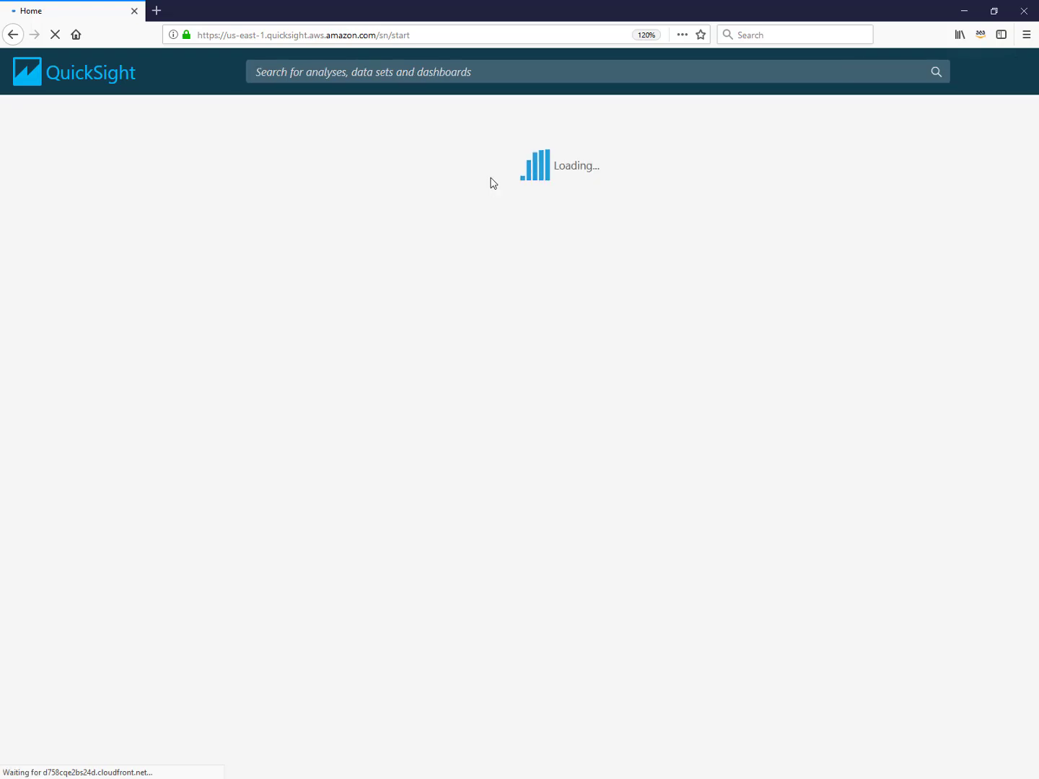
{"action": "left_click", "coordinate": [490, 184]}
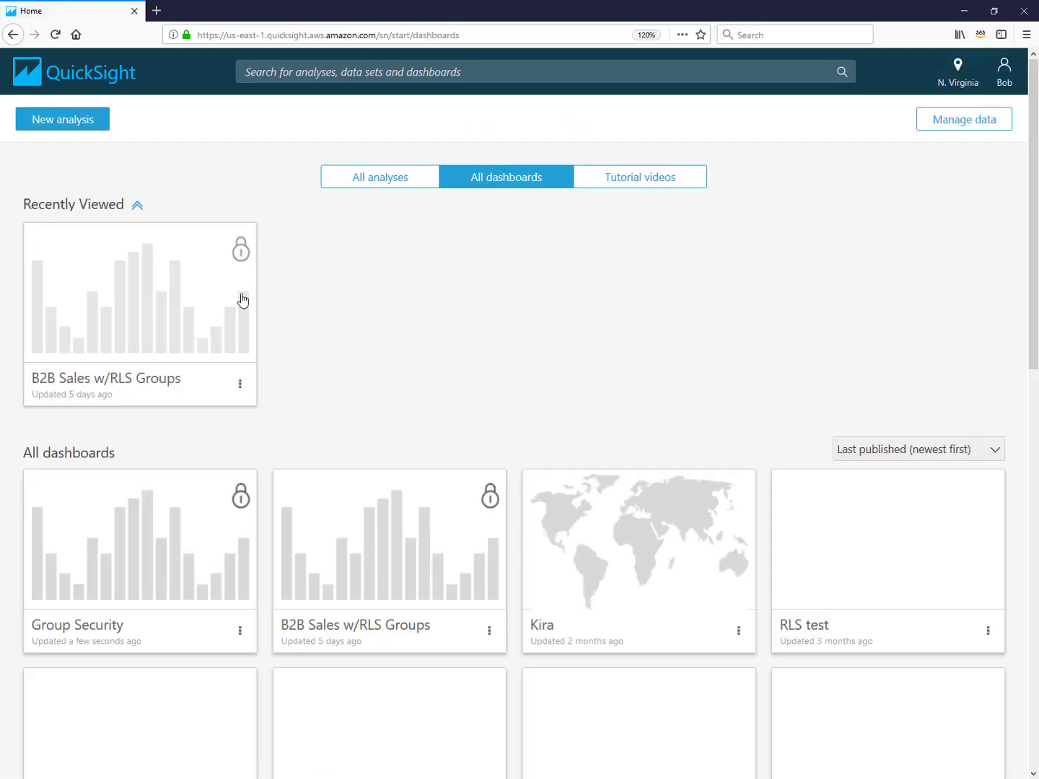
{"action": "scroll", "coordinate": [217, 469], "scroll_direction": "down", "scroll_amount": 3}
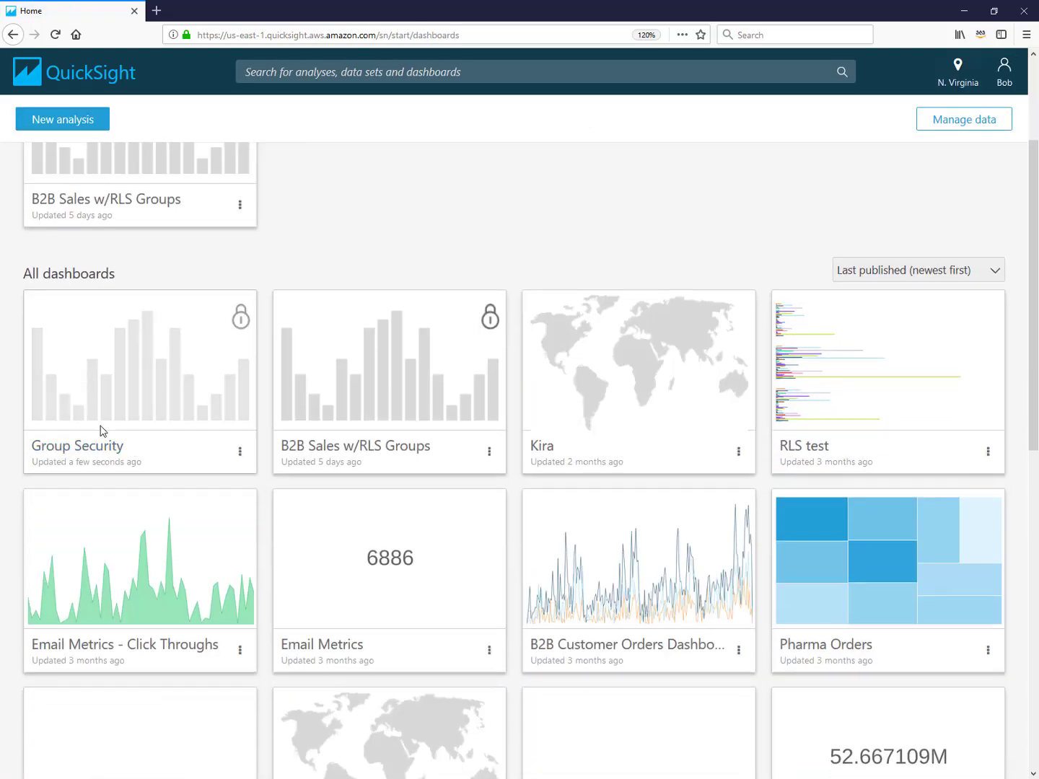
{"action": "left_click", "coordinate": [101, 448]}
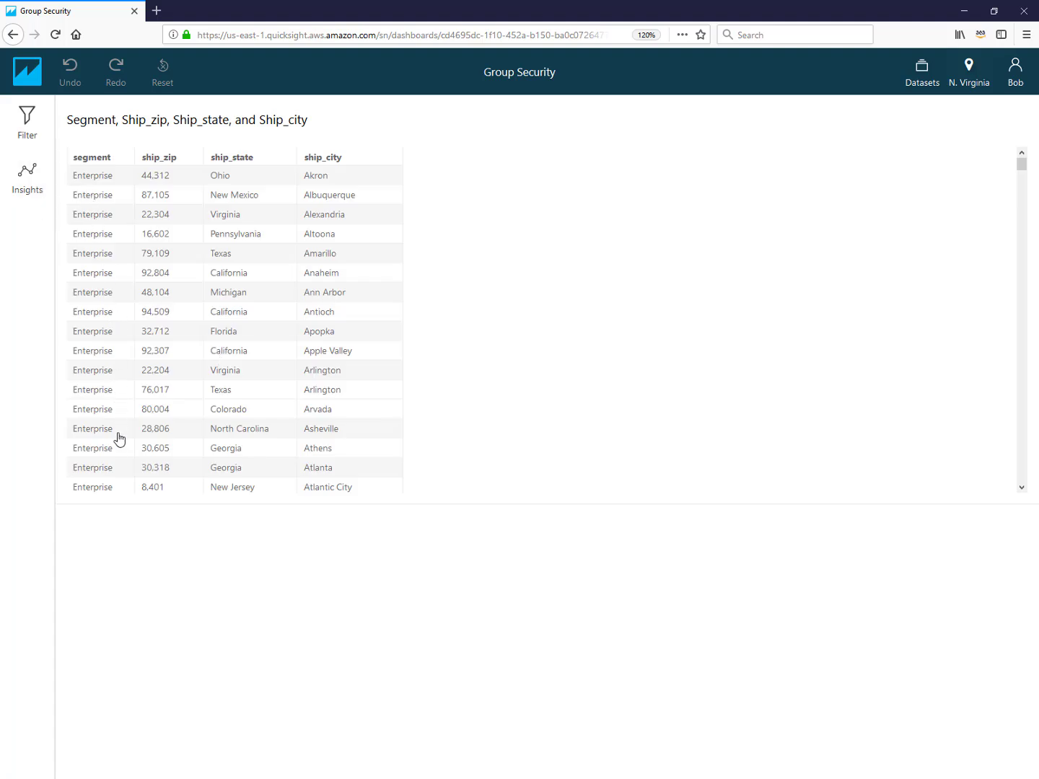
Sign out, sign in with the last saved username and its password, and open the Group Security dashboard as that user.
{"action": "left_click", "coordinate": [1016, 73]}
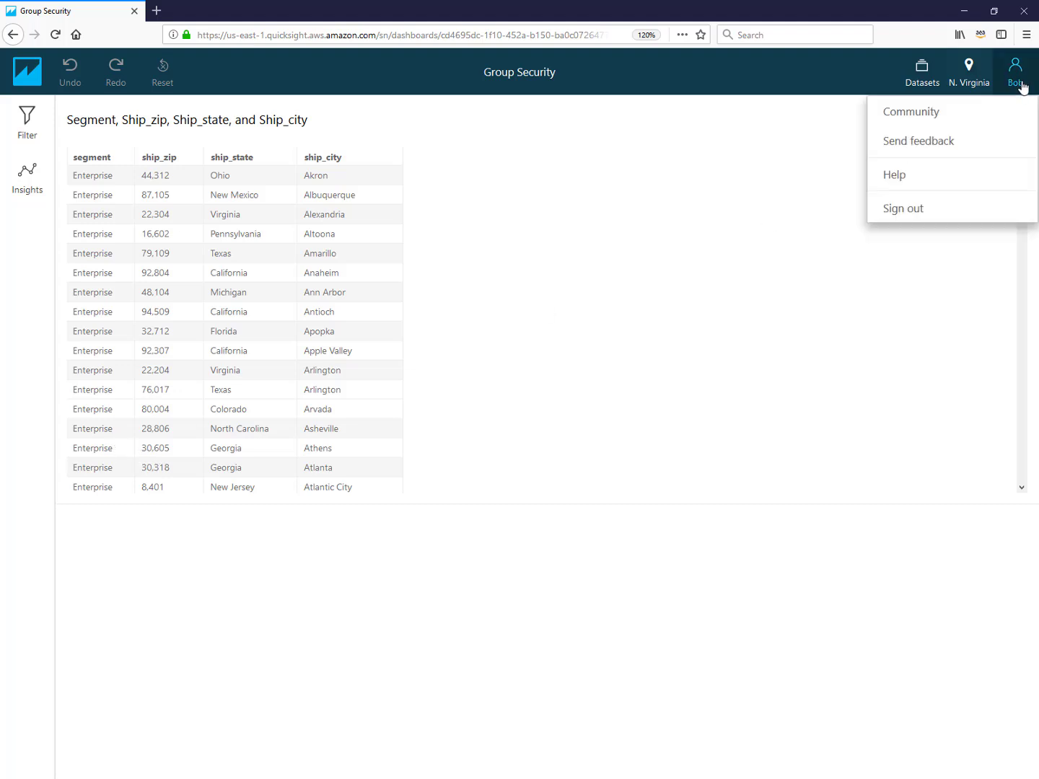
{"action": "left_click", "coordinate": [958, 217]}
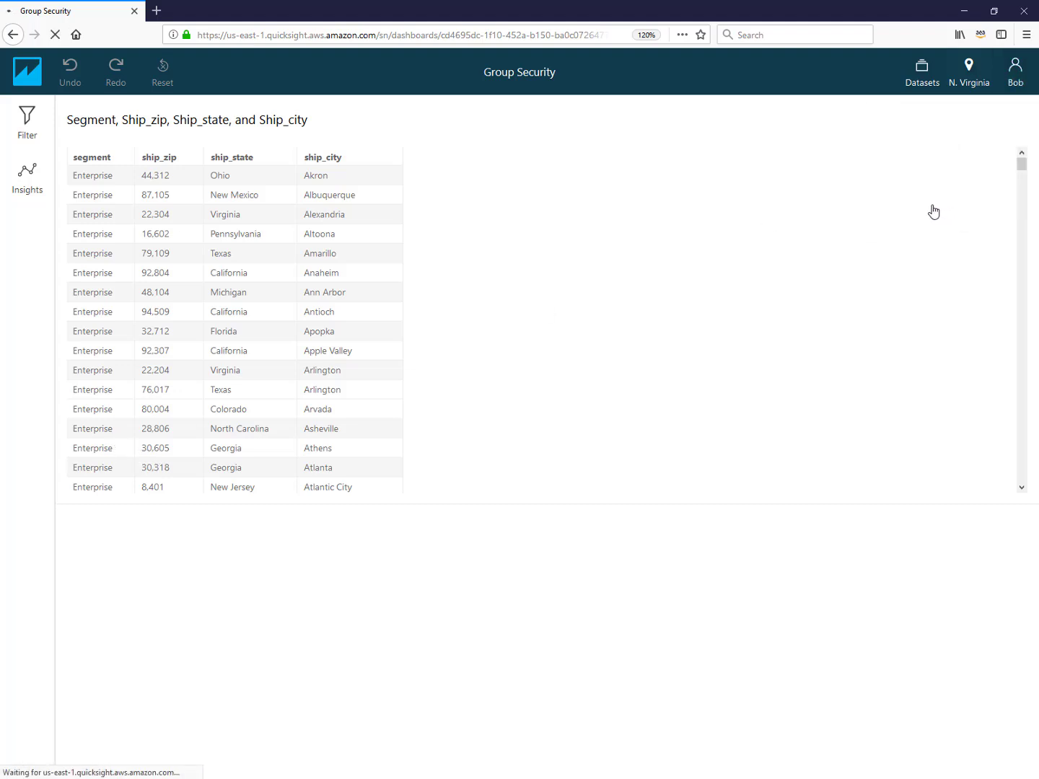
{"action": "left_click", "coordinate": [470, 237]}
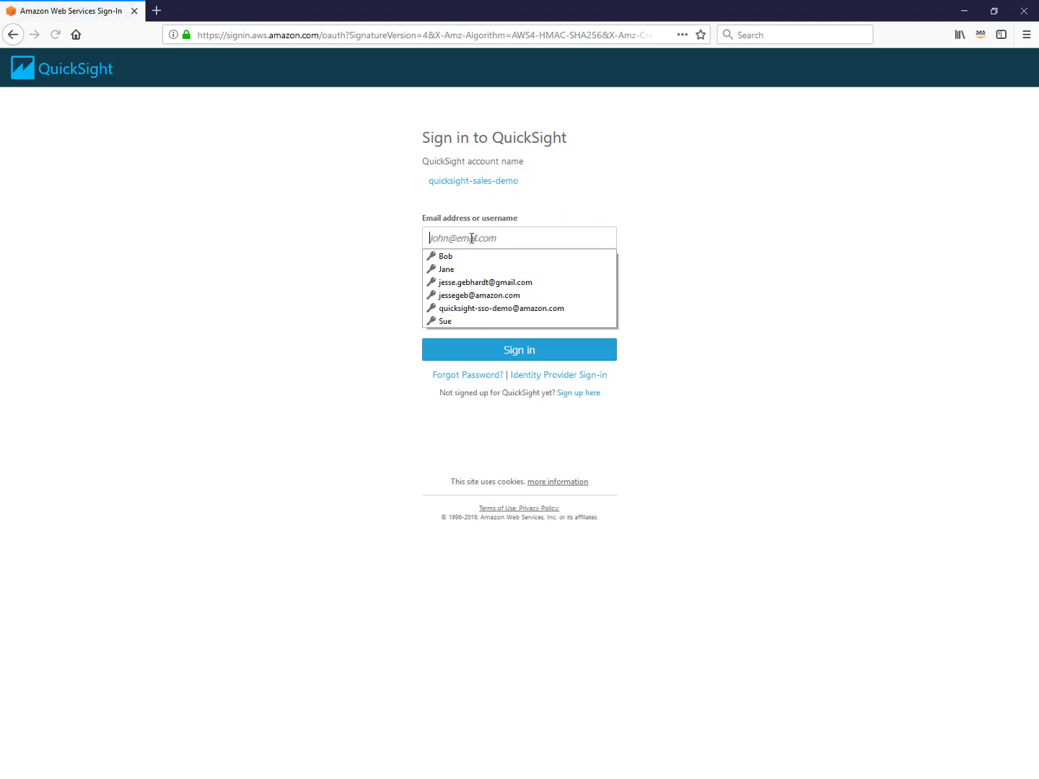
{"action": "left_click", "coordinate": [458, 323]}
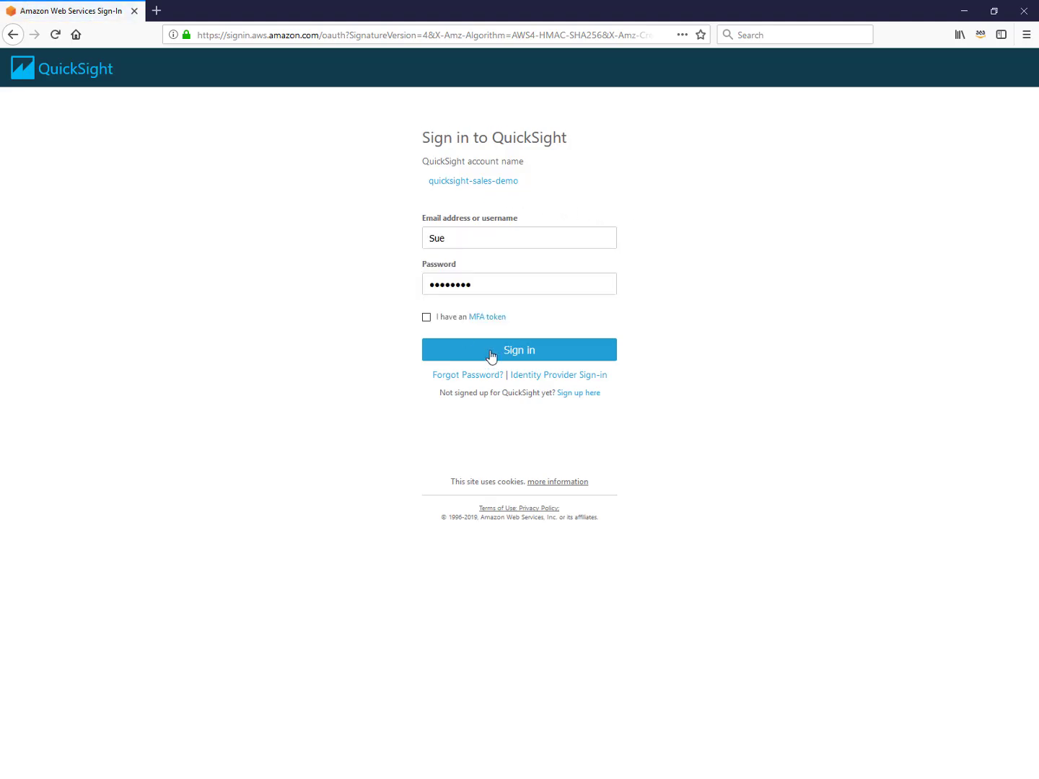
{"action": "left_click", "coordinate": [492, 353]}
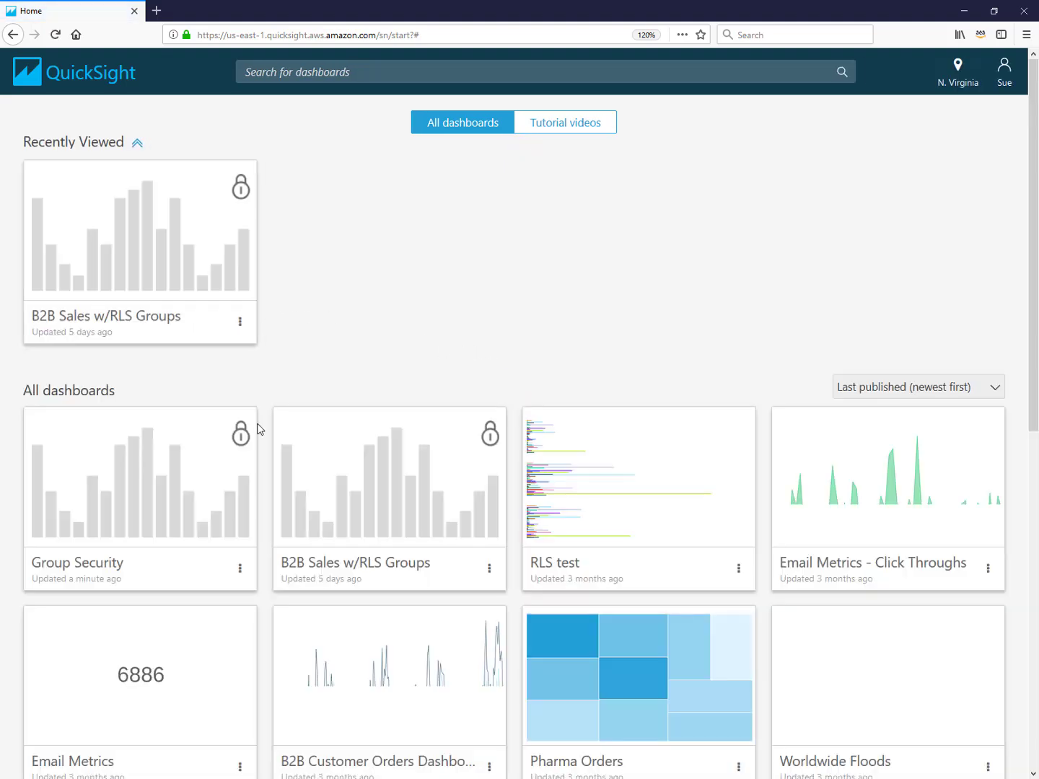
{"action": "left_click", "coordinate": [167, 503]}
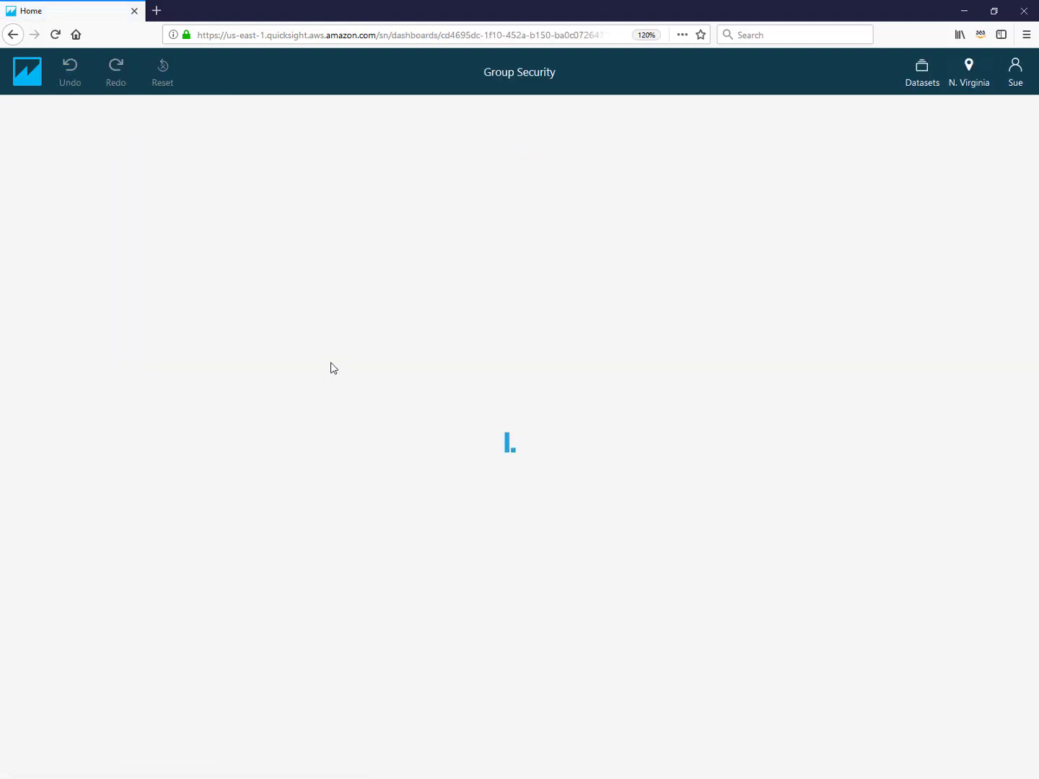